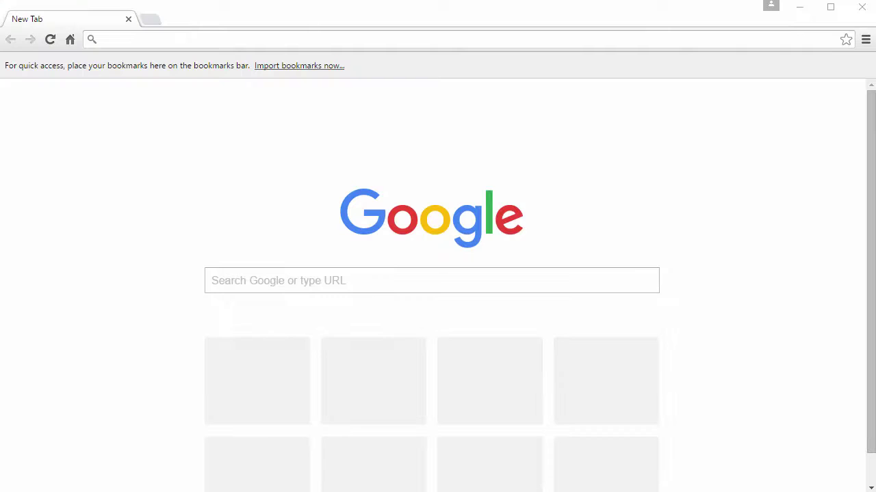
- Search Google for 'red hat' and open the official redhat.com result
left_click(296, 281)
type("red hat")
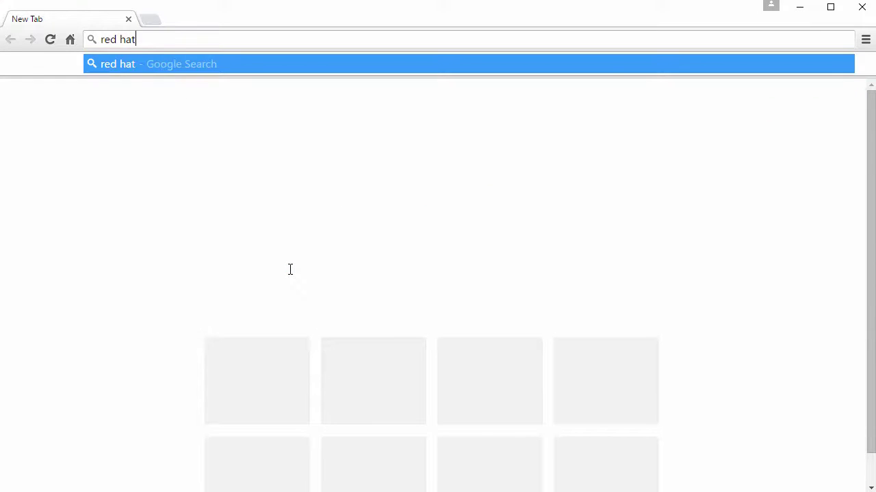
key("Return")
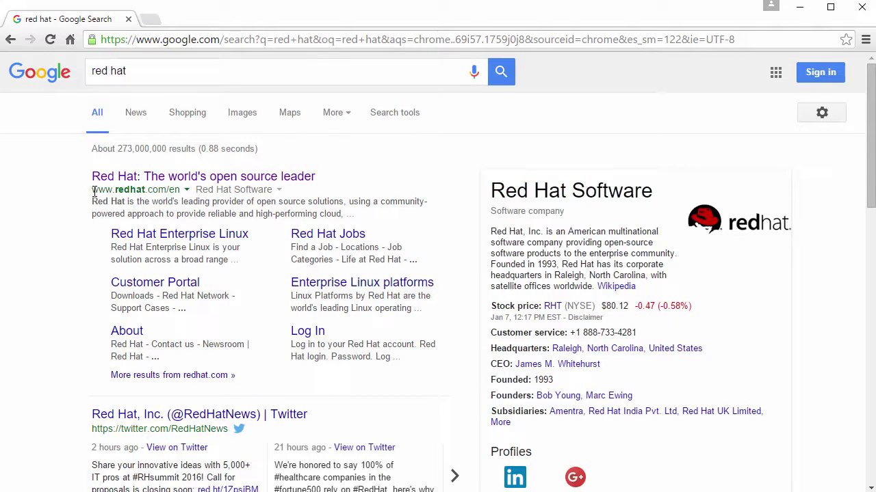
left_click_drag(92, 190, 236, 185)
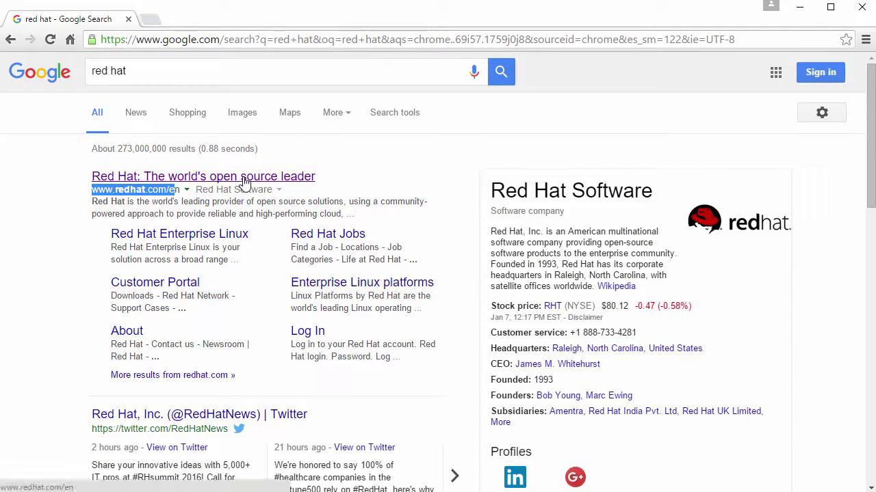
left_click(244, 179)
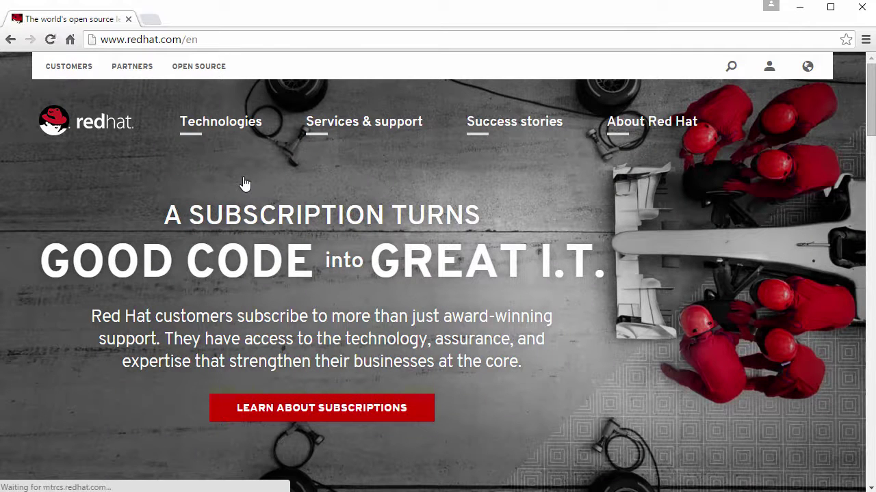
- Go through Technologies > Linux platforms to the Red Hat Enterprise Linux page and start its free trial
left_click(215, 127)
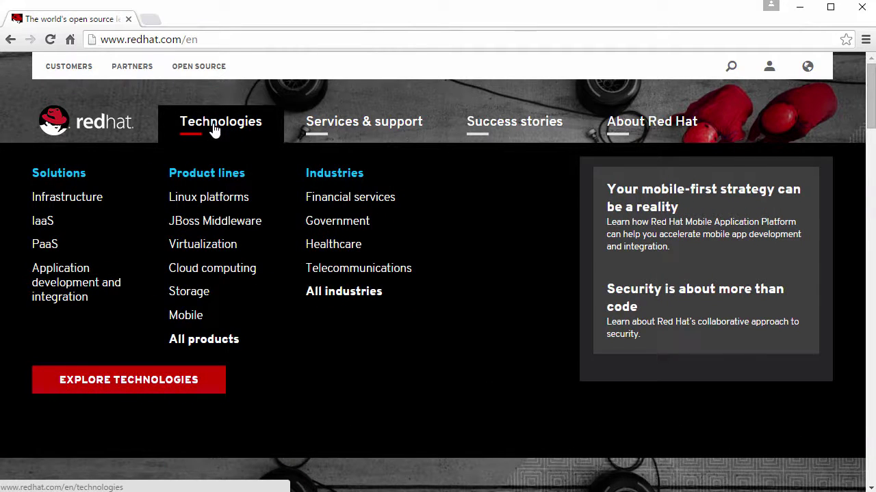
left_click(201, 199)
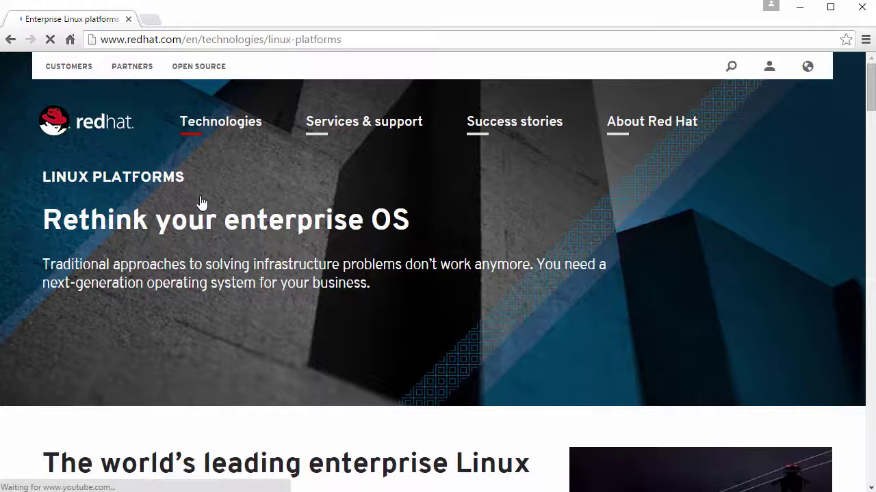
scroll(214, 258, "down", 5)
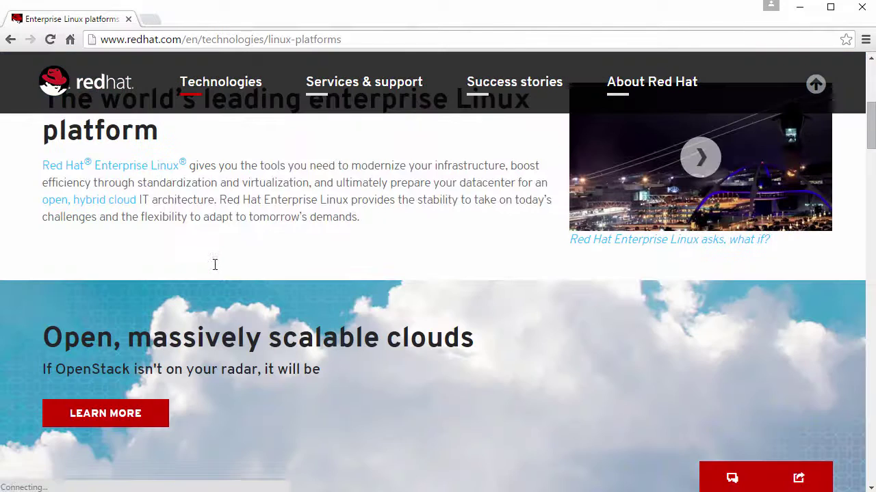
left_click(149, 174)
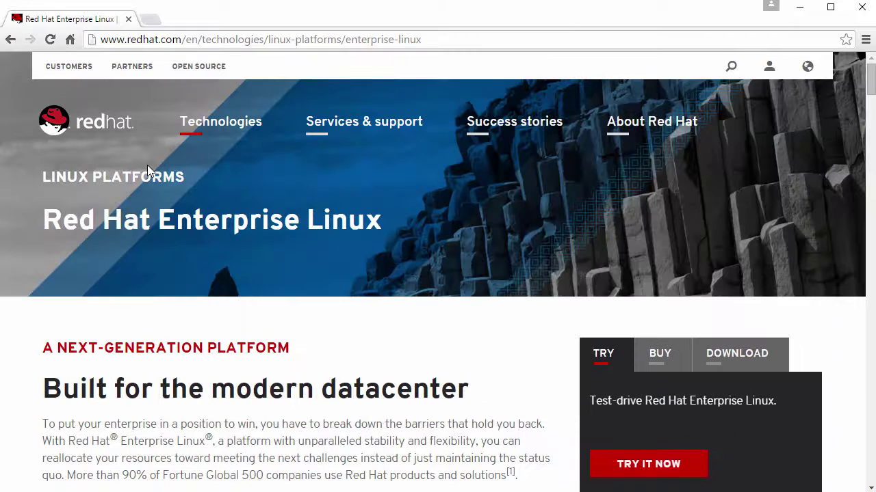
scroll(191, 299, "down", 3)
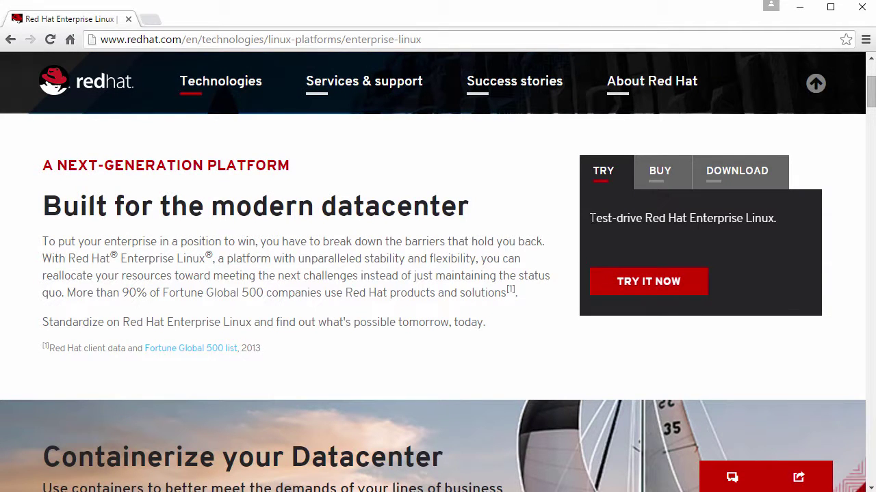
left_click_drag(591, 219, 778, 218)
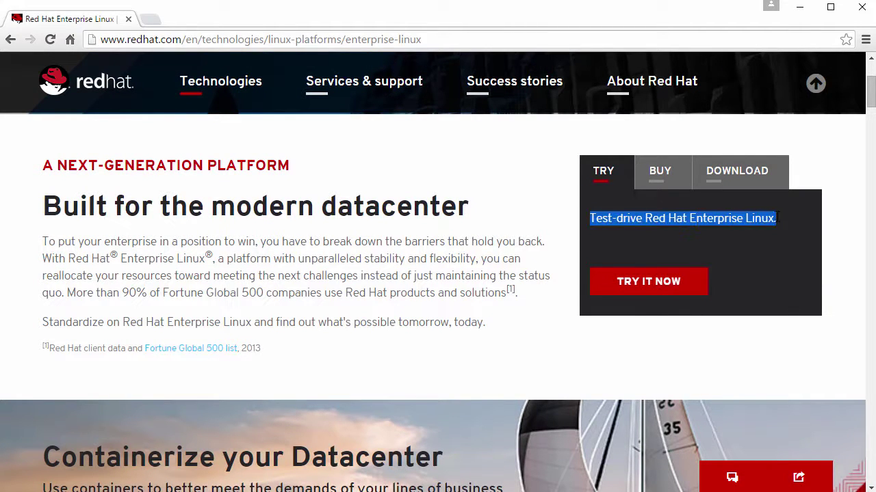
left_click(646, 282)
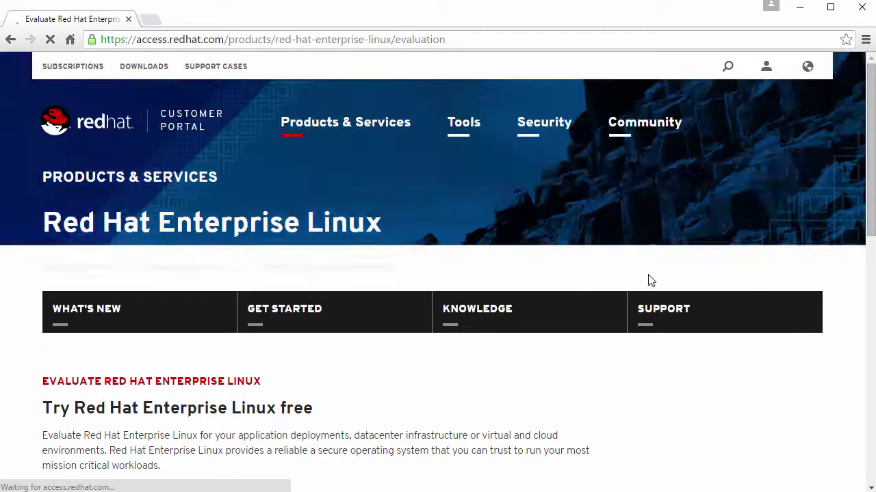
- Continue with the 30-day Red Hat Enterprise Linux Server evaluation offer
scroll(471, 292, "down", 3)
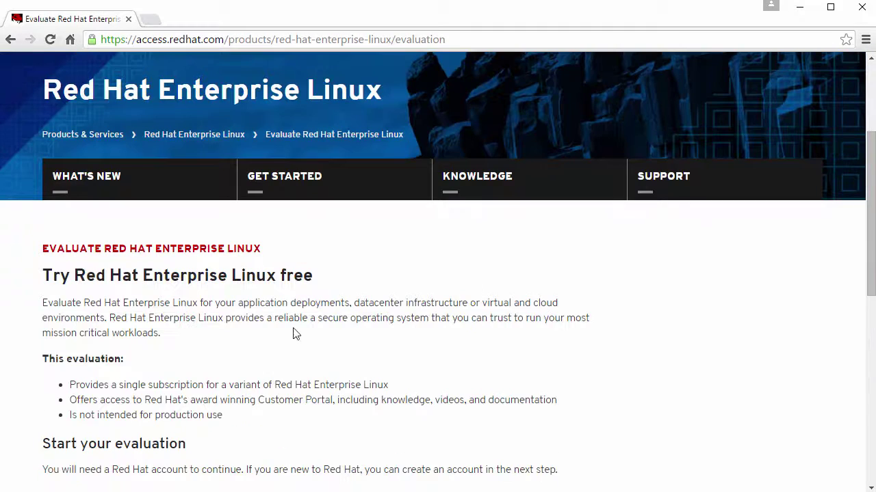
left_click_drag(42, 276, 318, 277)
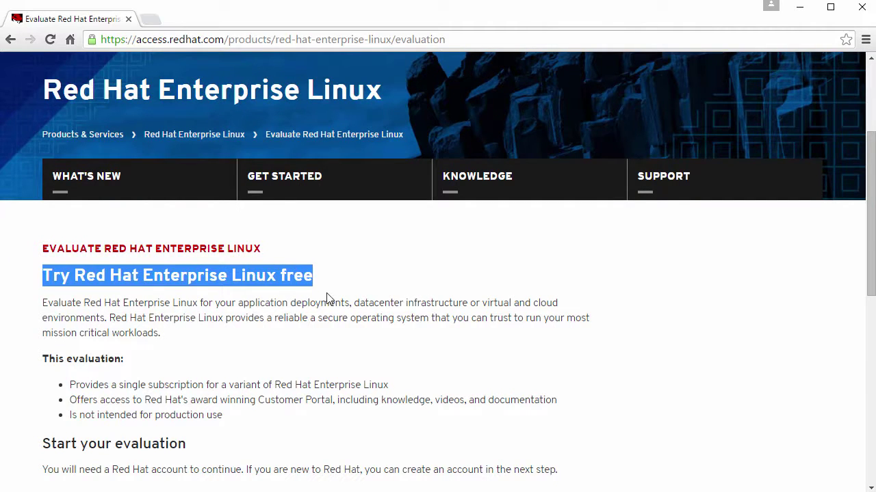
scroll(322, 316, "down", 6)
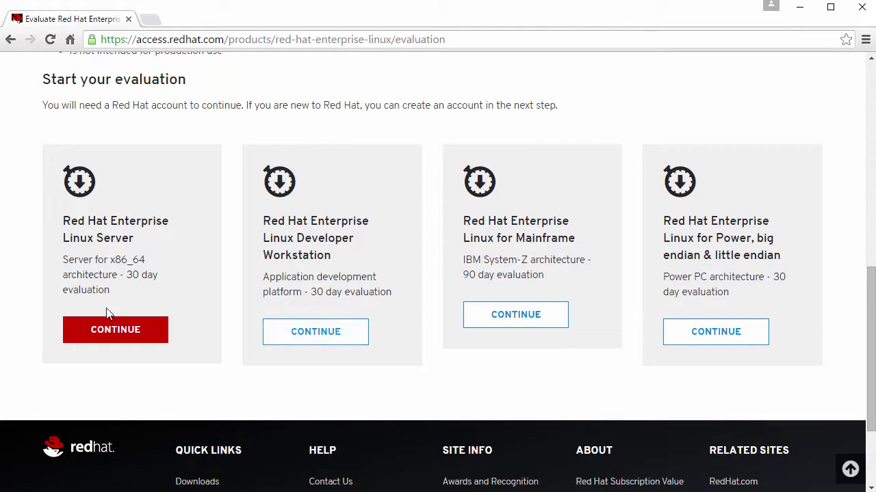
left_click_drag(66, 220, 150, 238)
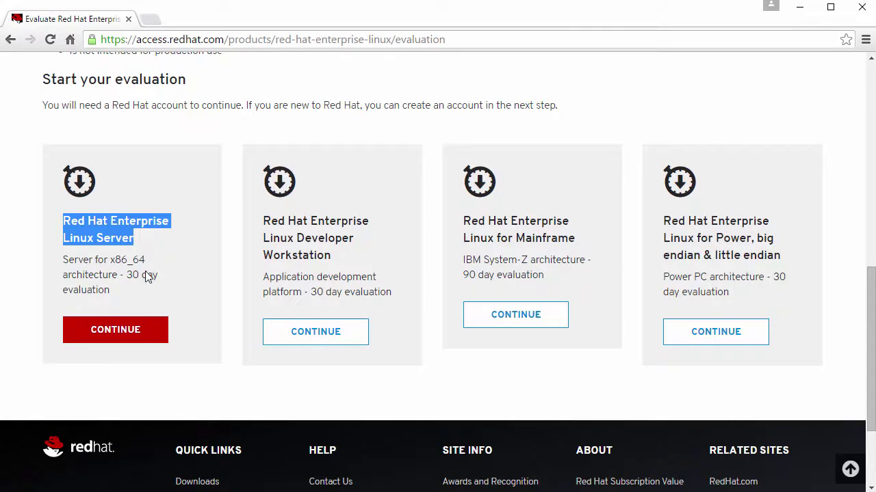
left_click(119, 333)
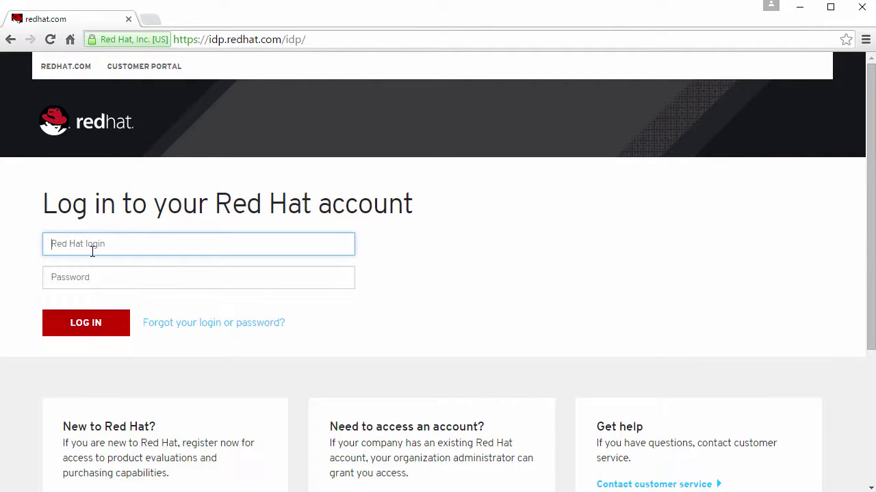
- On the login page, follow the Register link under 'New to Red Hat?'
left_click(96, 280)
scroll(256, 346, "down", 3)
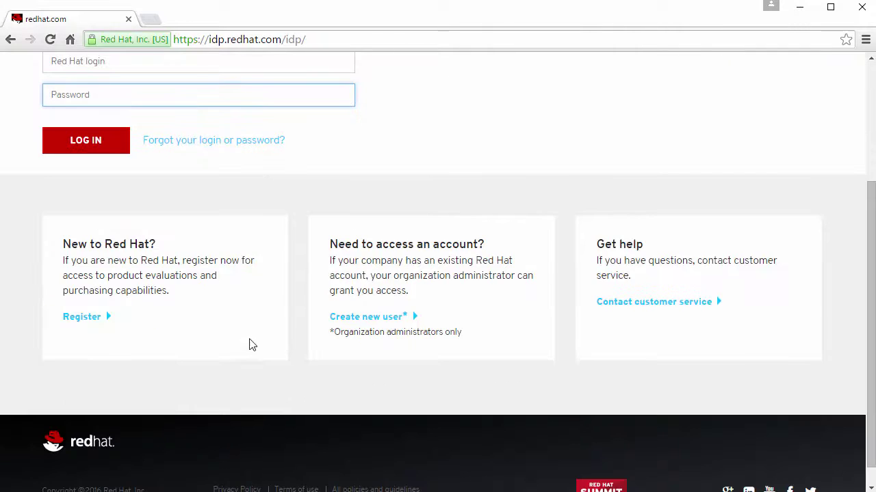
left_click_drag(65, 244, 166, 245)
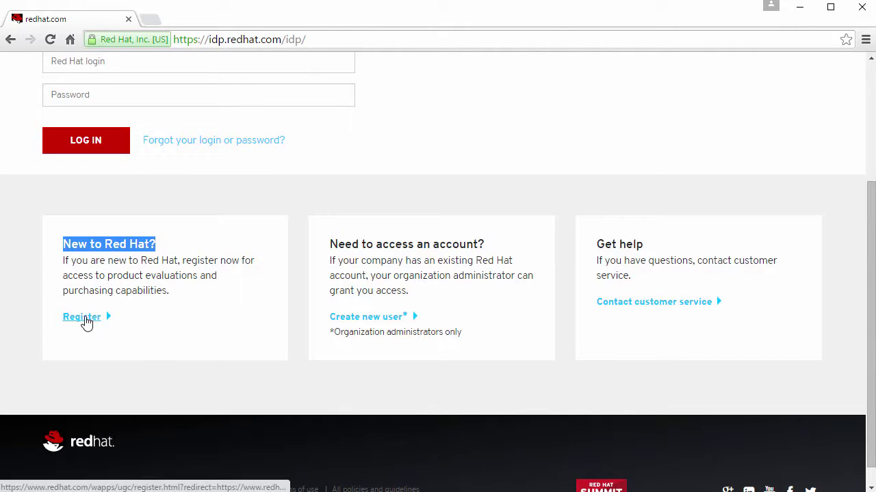
left_click(84, 319)
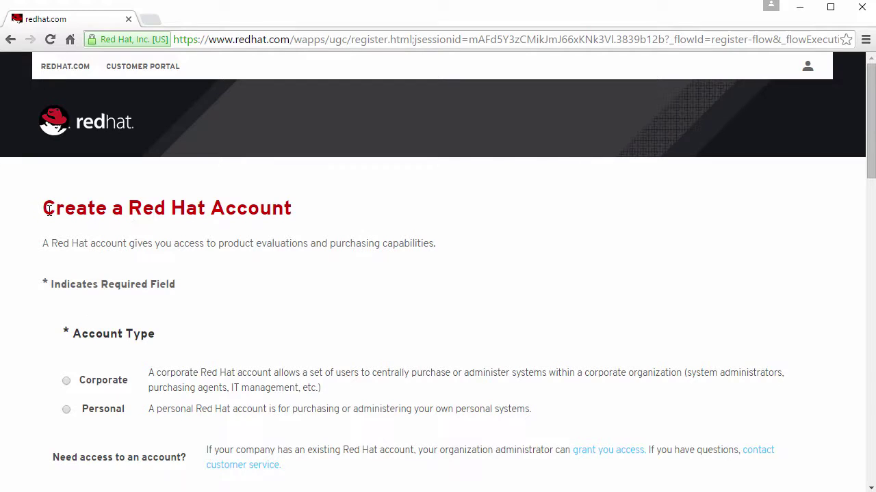
- Scroll through the blank Create a Red Hat Account form to review its required fields
left_click_drag(43, 207, 269, 238)
scroll(219, 280, "down", 9)
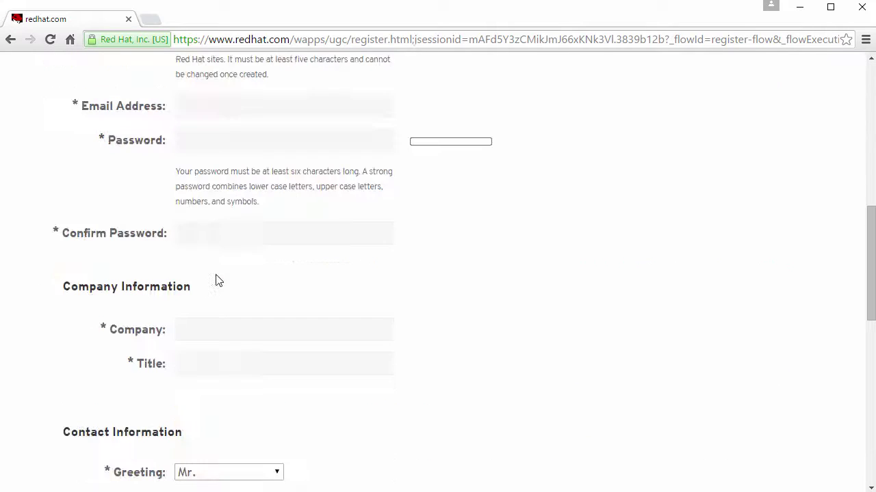
scroll(219, 300, "down", 10)
scroll(219, 300, "down", 1)
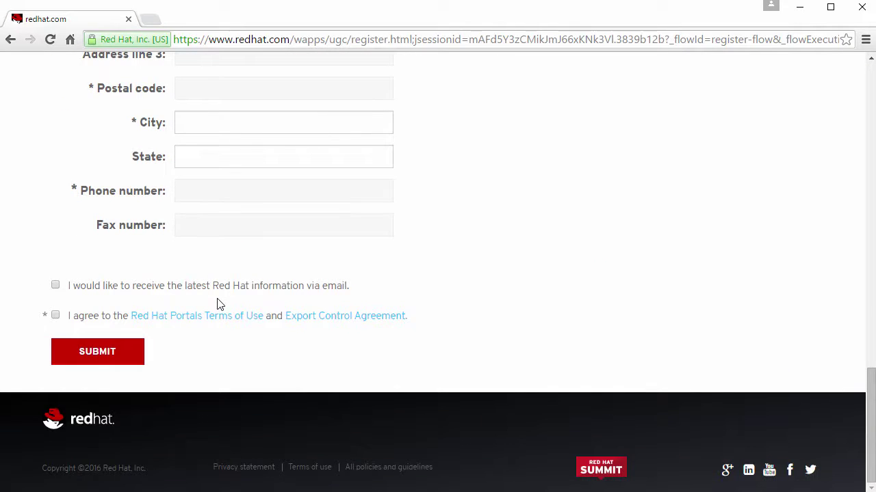
scroll(216, 301, "up", 10)
scroll(216, 301, "down", 3)
scroll(219, 299, "down", 8)
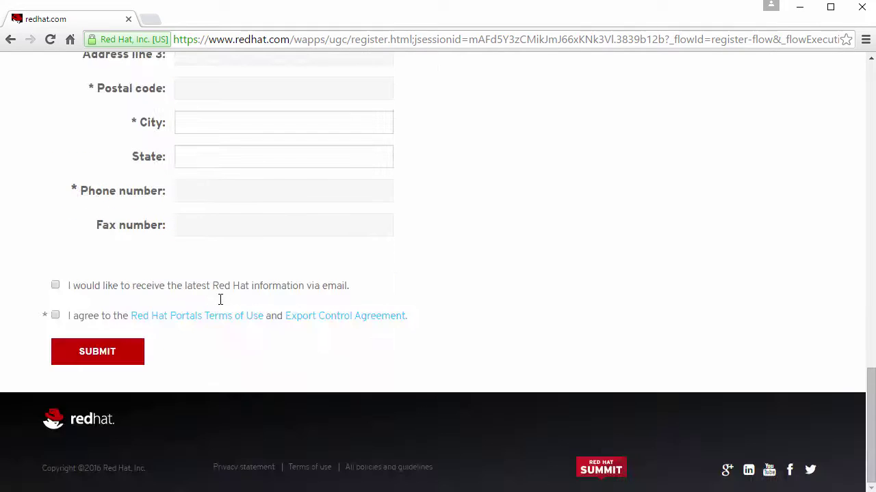
scroll(220, 299, "up", 14)
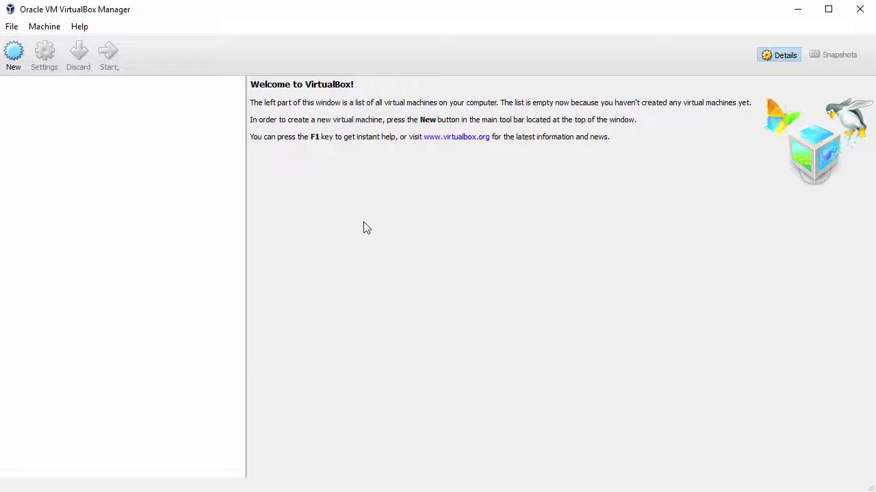
- Create a new VM named RedHat7.2 (Red Hat 64-bit) with 2048 MB of memory
left_click(14, 56)
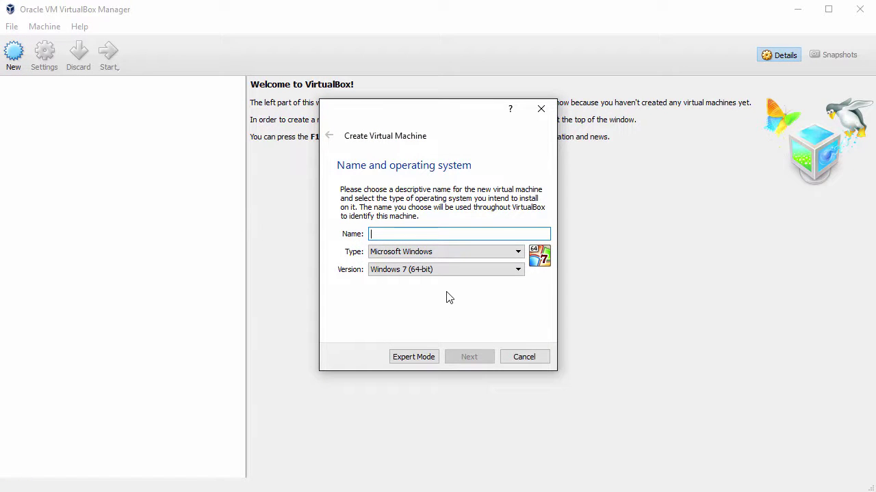
type("RedHat7.2")
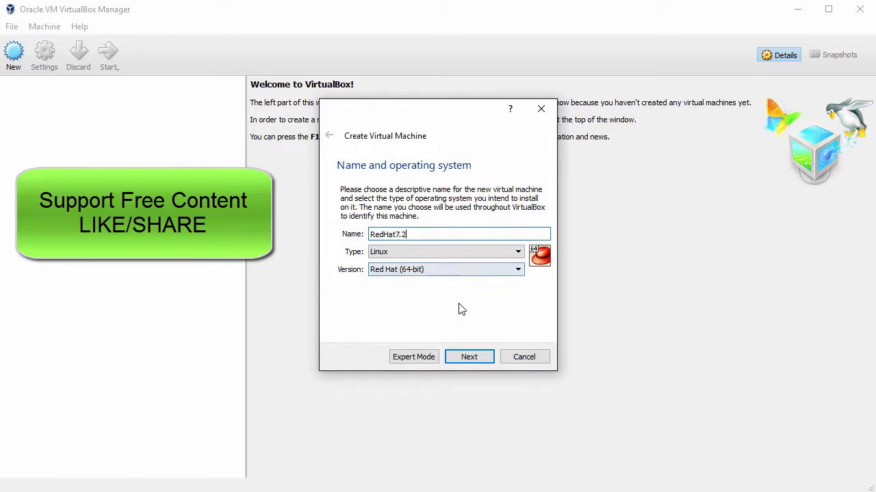
left_click(470, 360)
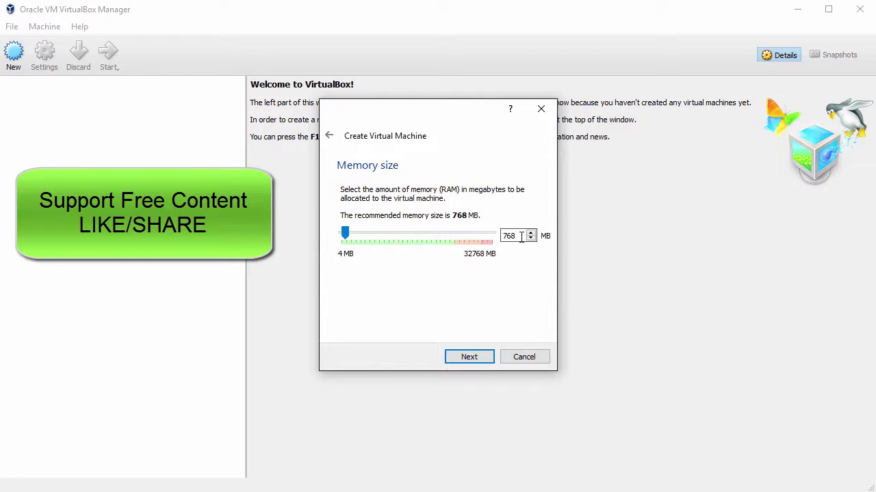
type("2048")
left_click(478, 357)
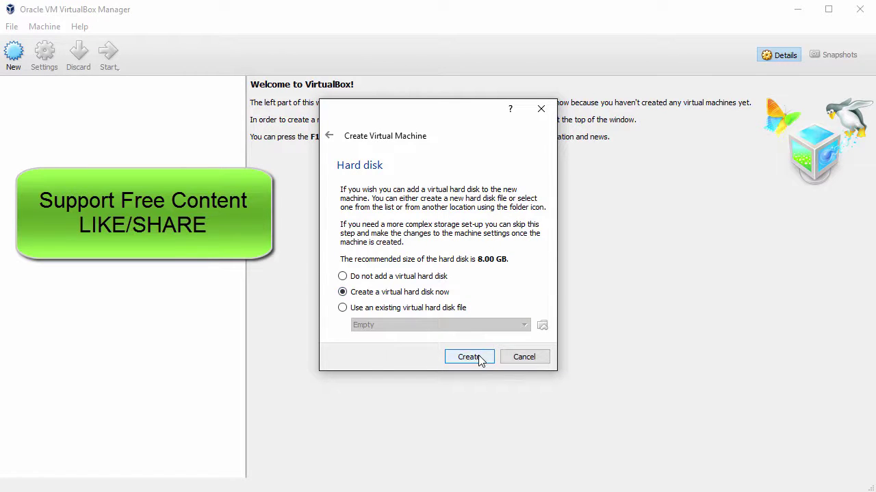
left_click(479, 360)
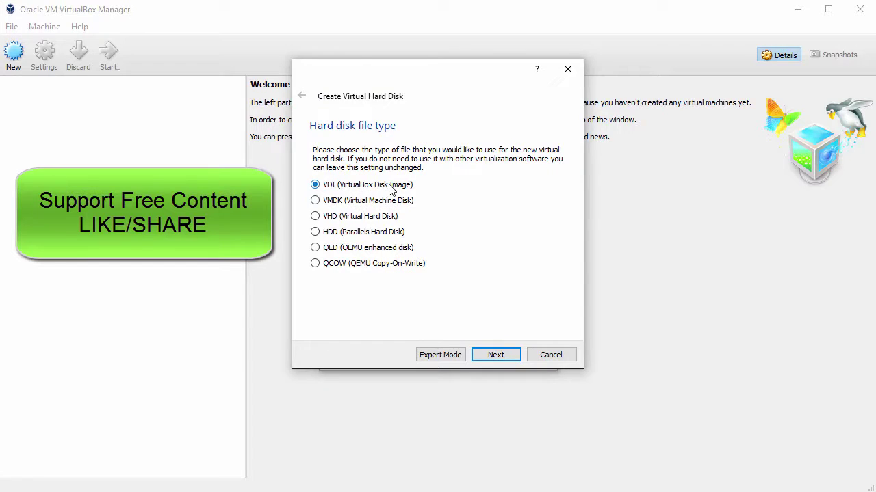
left_click(504, 357)
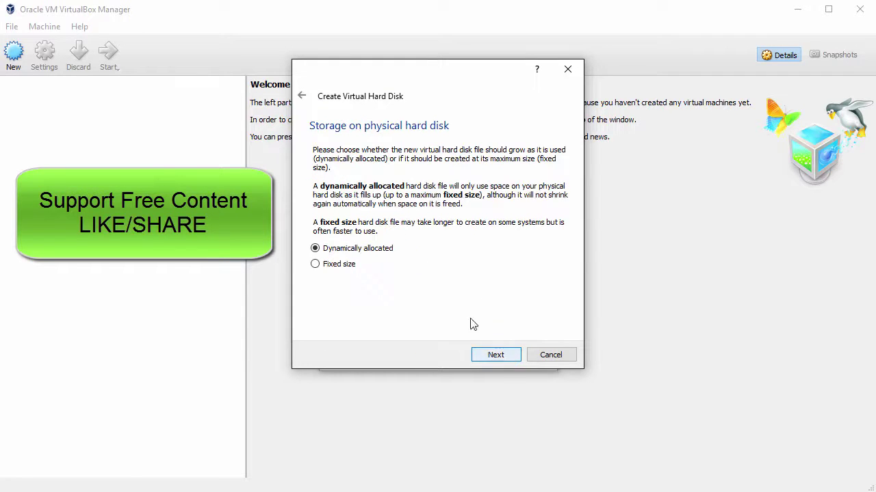
left_click(495, 355)
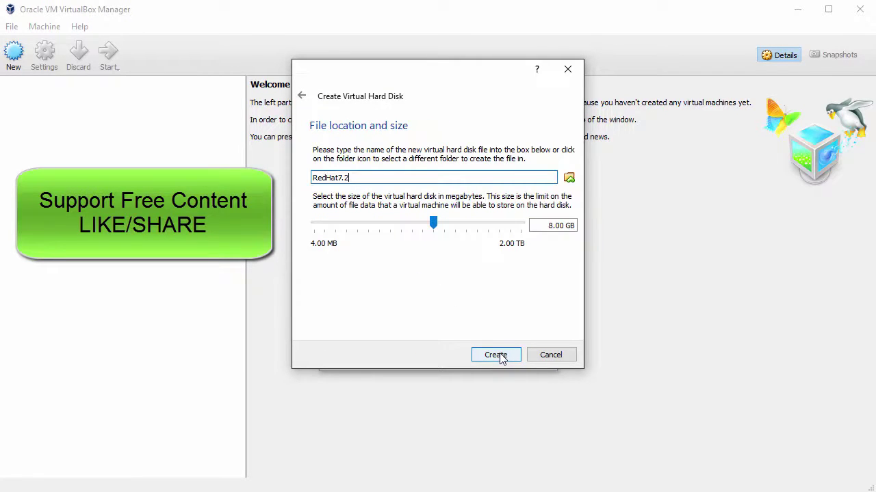
left_click_drag(433, 226, 463, 226)
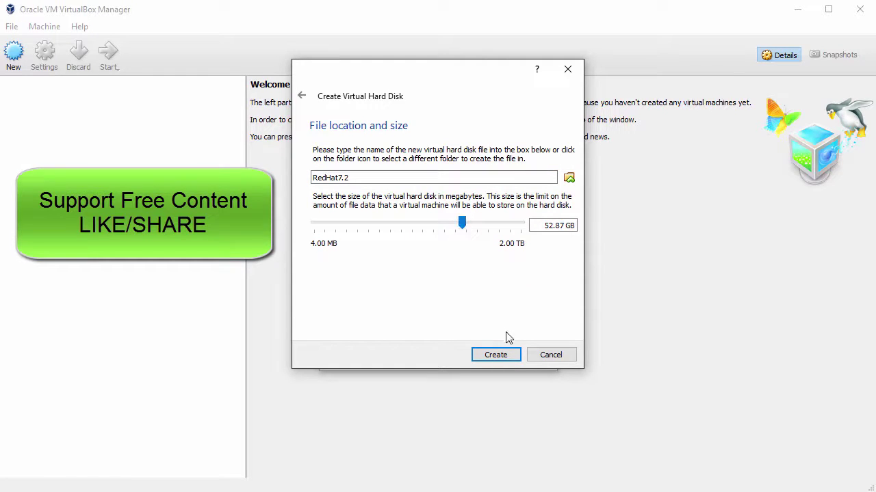
left_click(505, 356)
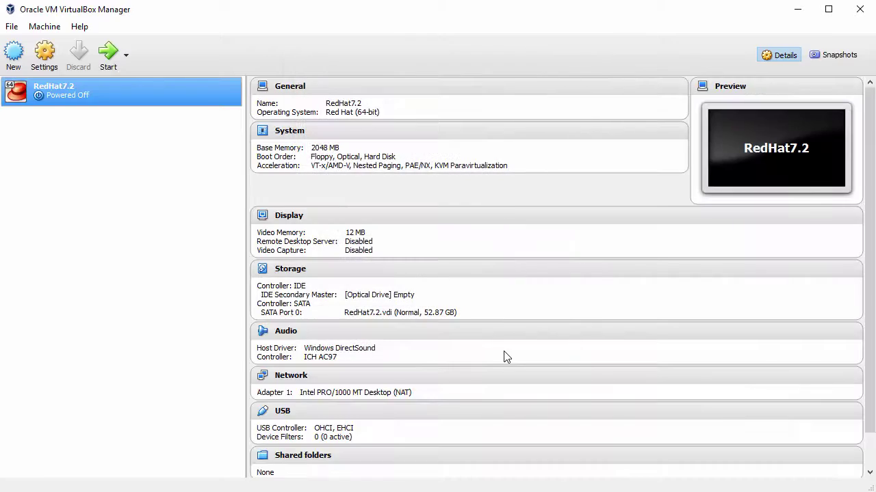
- In RedHat7.2's General > Advanced settings, set Shared Clipboard and Drag'n'Drop to Bidirectional
right_click(77, 91)
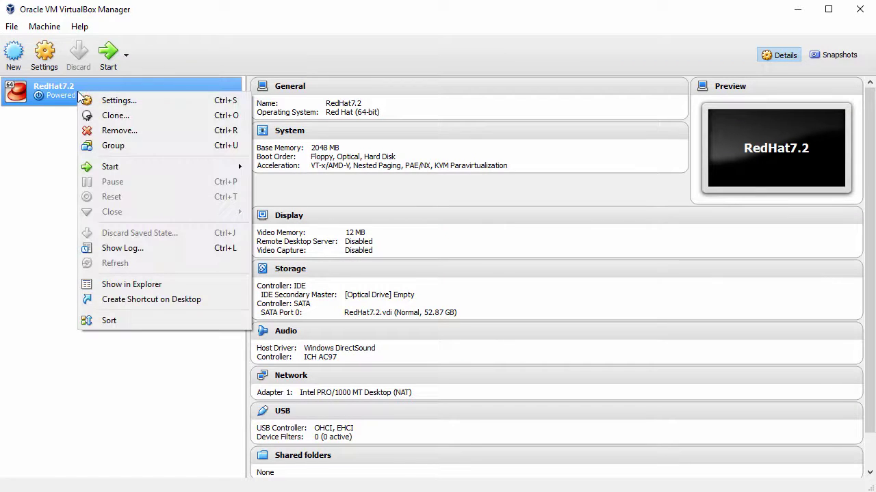
left_click(149, 101)
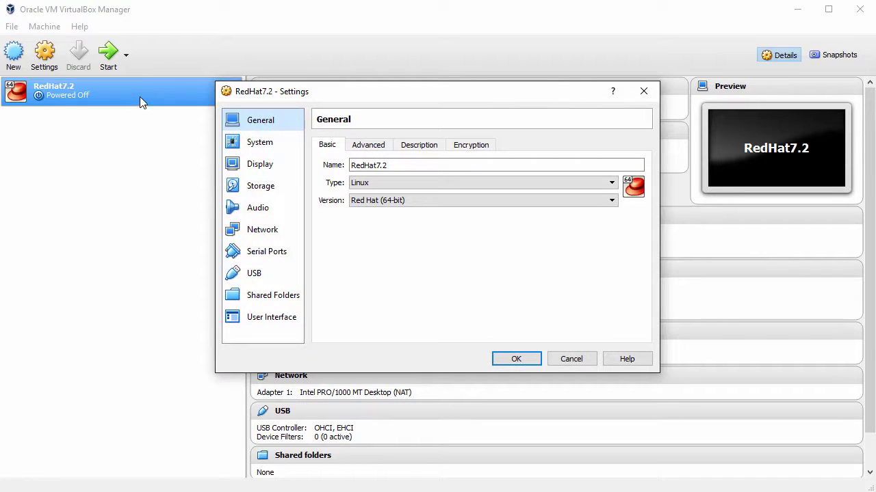
left_click(370, 148)
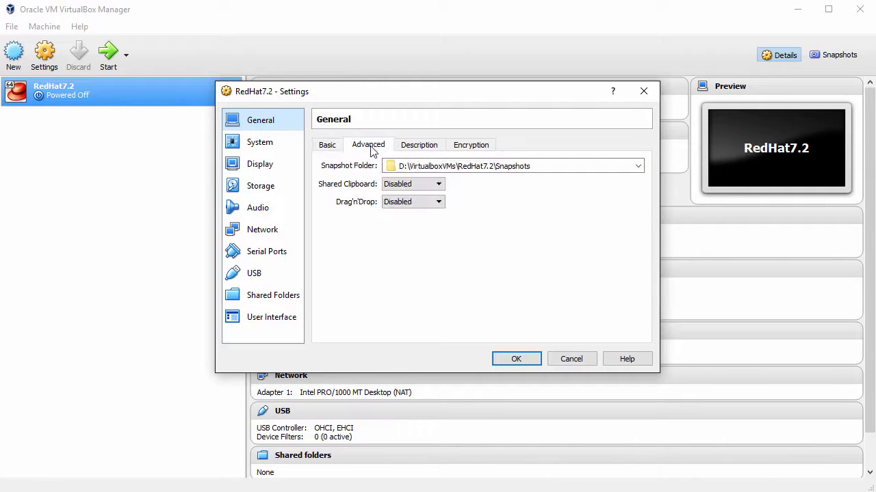
left_click(434, 184)
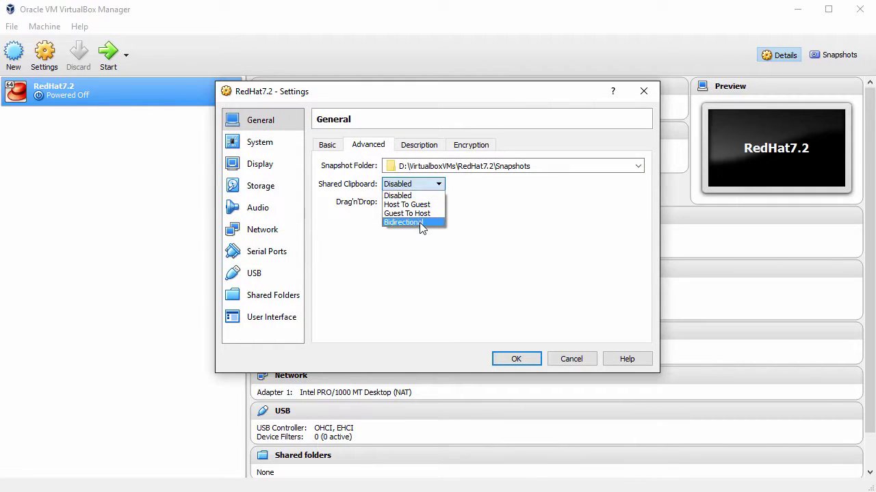
left_click(420, 225)
left_click(440, 203)
left_click(431, 238)
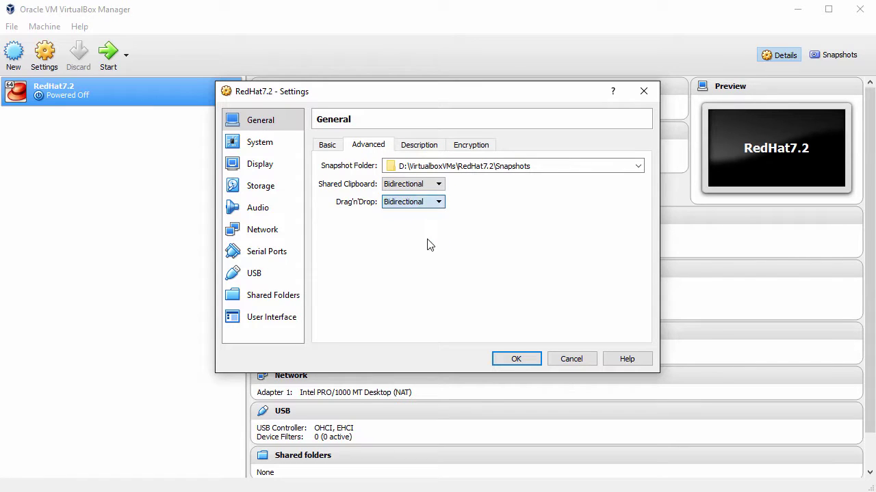
left_click(259, 144)
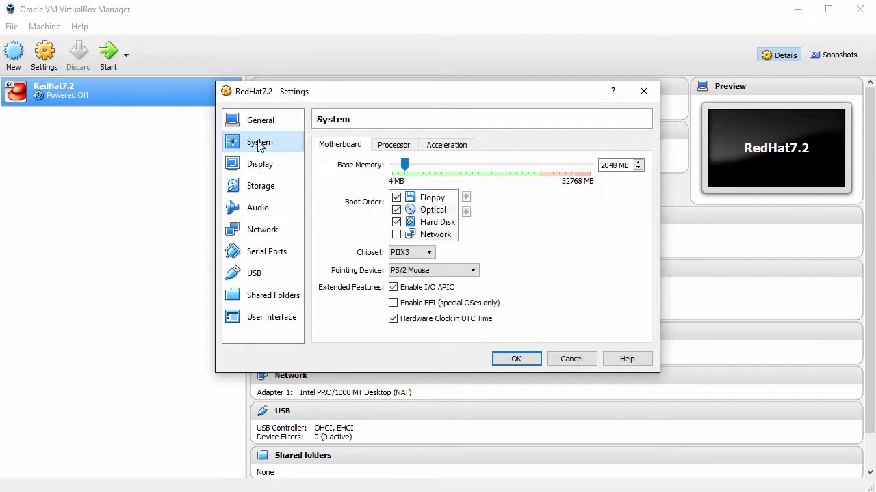
- Uncheck Floppy in the boot order and set the pointing device to USB Tablet
left_click(397, 198)
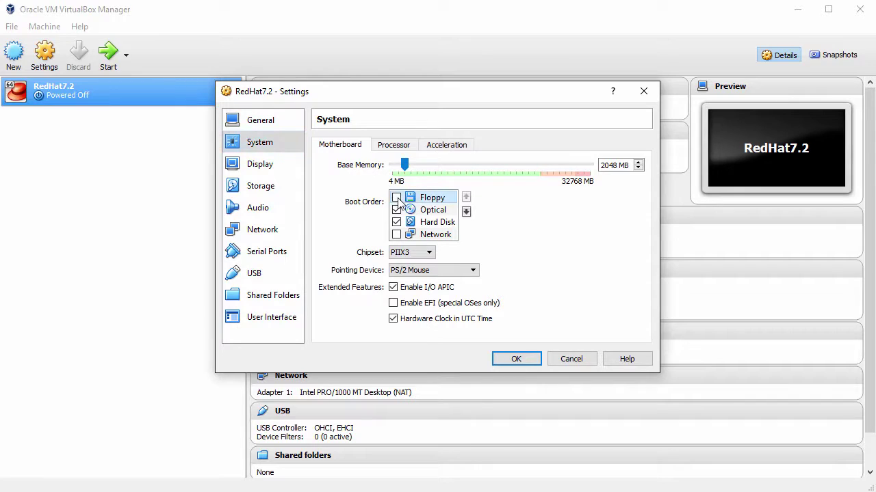
left_click(473, 272)
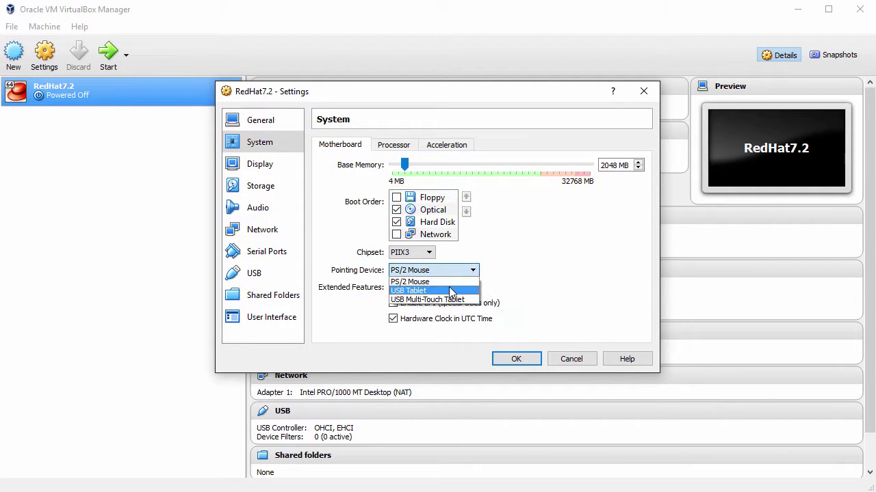
left_click(449, 289)
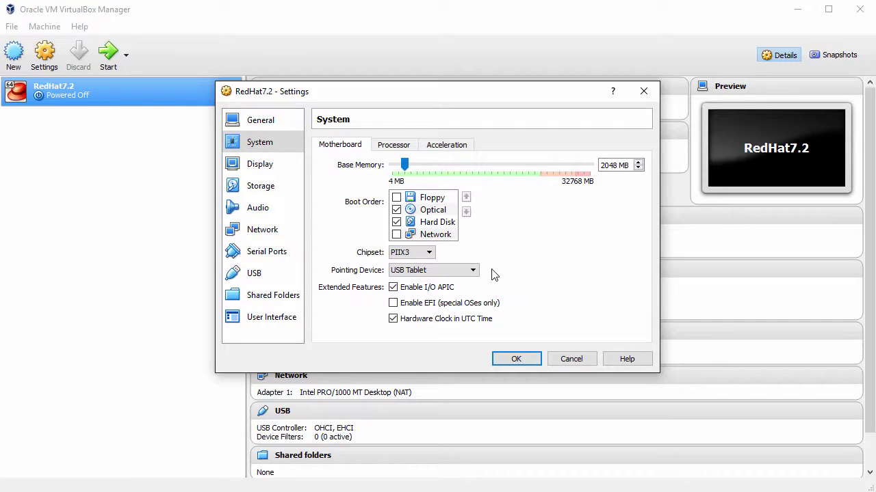
left_click(388, 148)
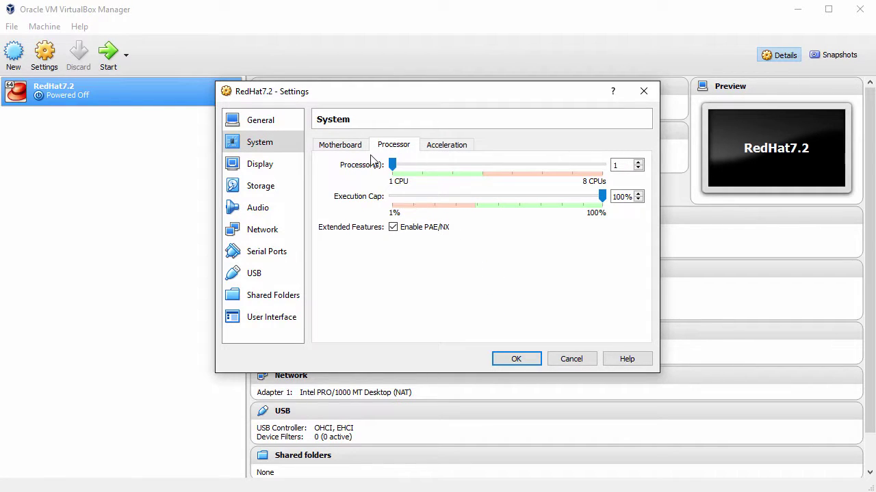
left_click(264, 167)
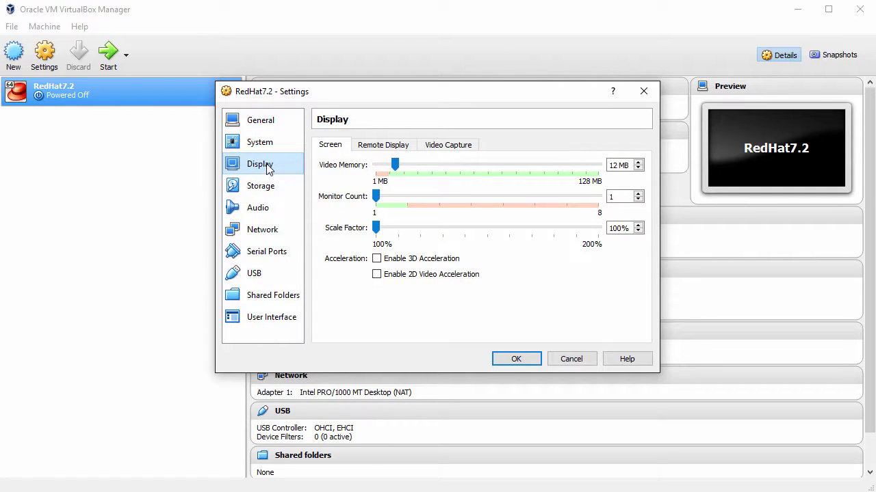
- Insert rhel-server-7.2-x86_64-dvd.iso into RedHat7.2's empty optical drive
left_click(270, 190)
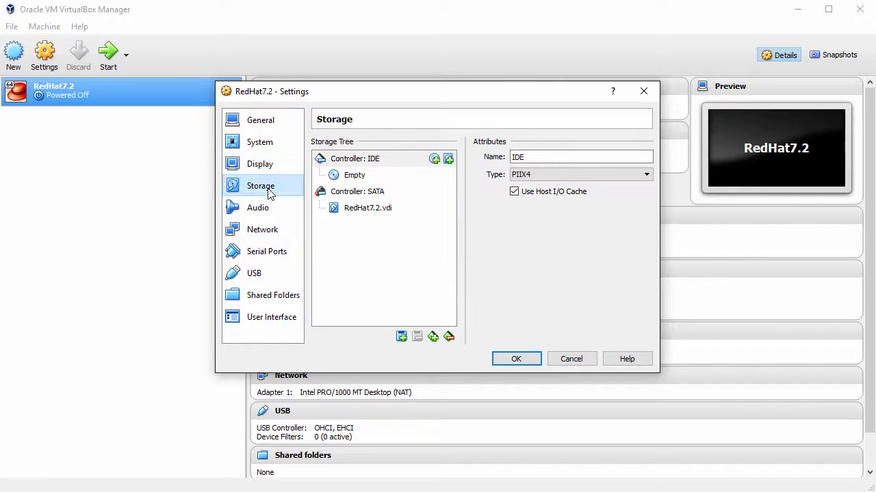
left_click(355, 180)
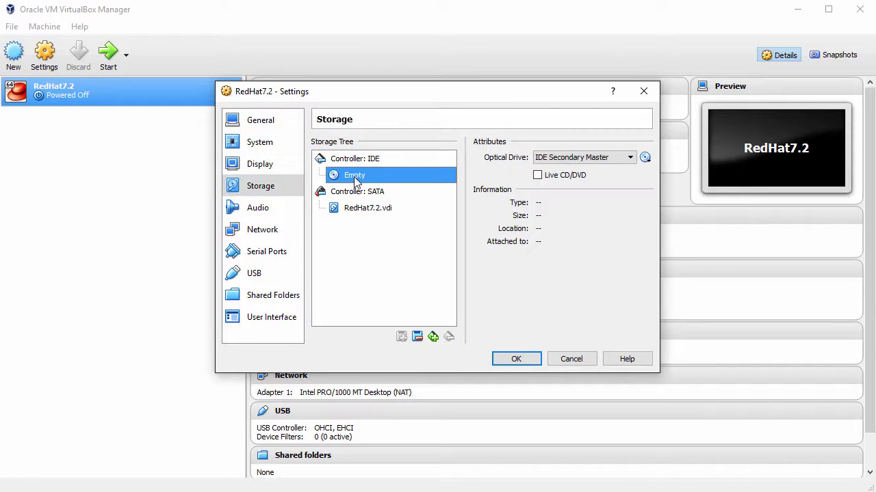
left_click(645, 157)
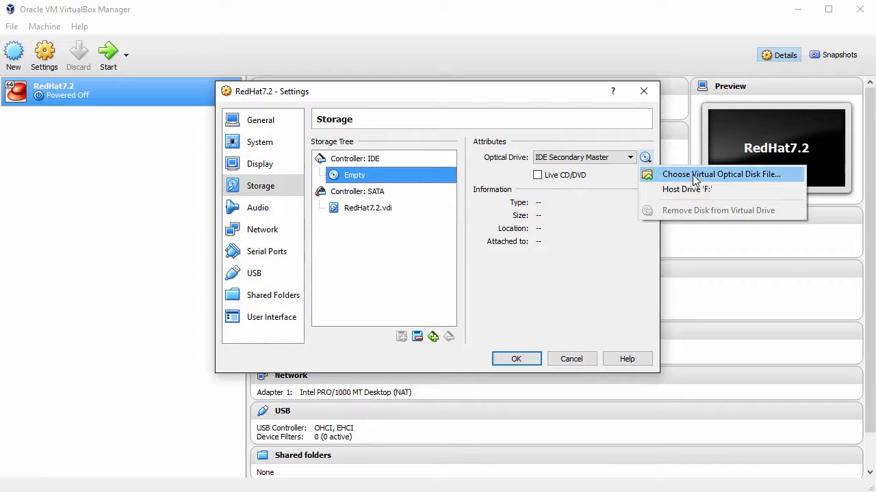
left_click(715, 174)
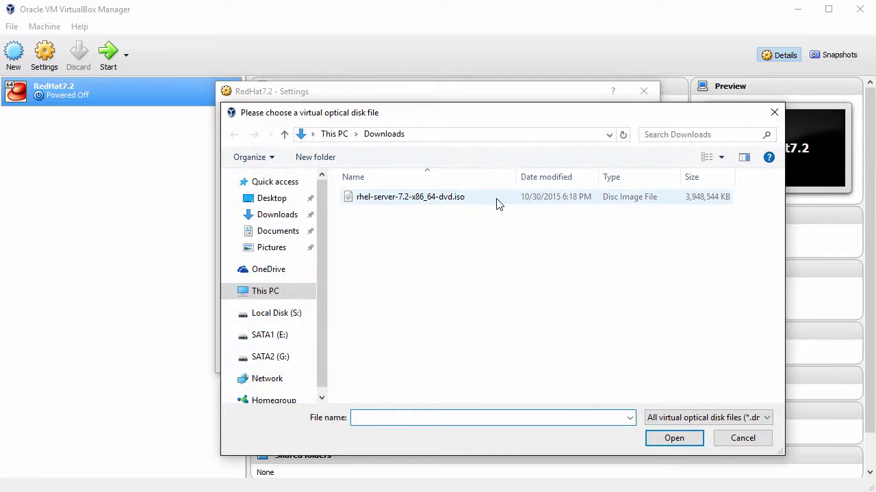
left_click(455, 202)
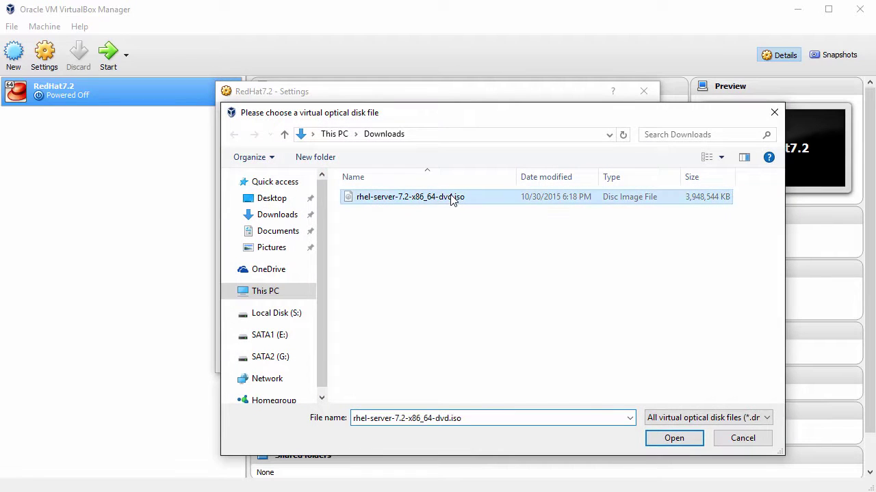
left_click(674, 439)
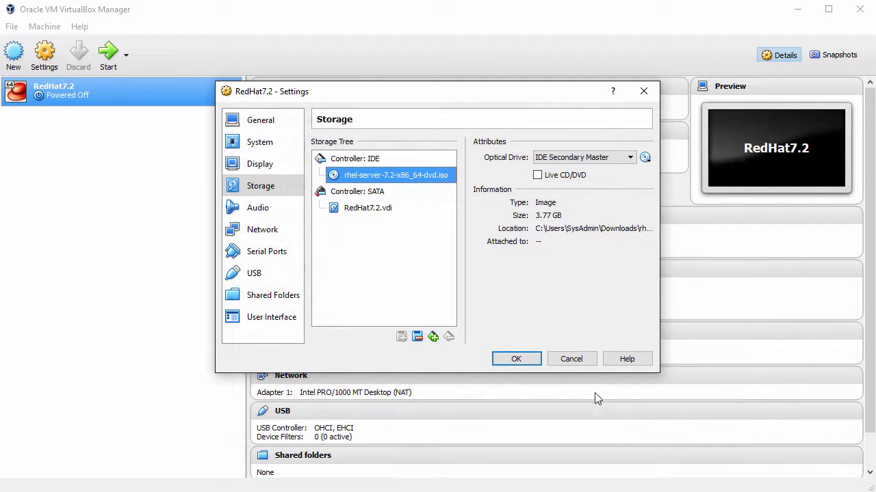
- Attach the network adapter as Bridged Adapter and save the settings
left_click(266, 232)
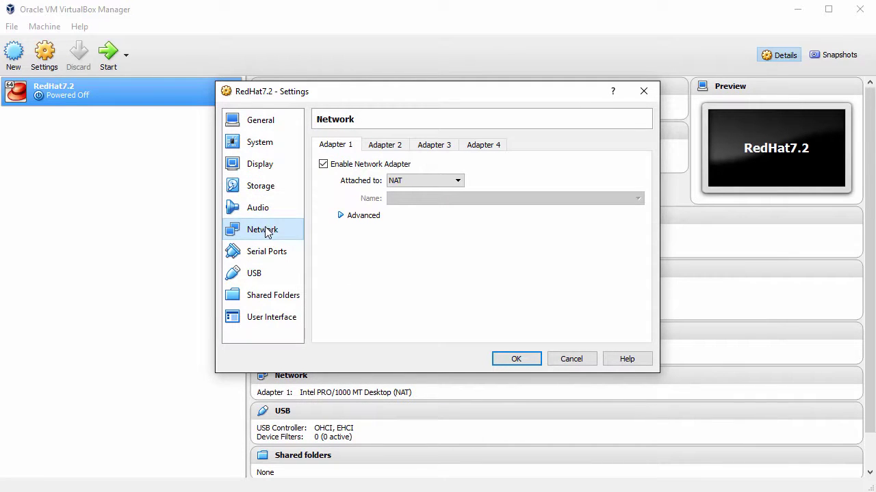
left_click(457, 181)
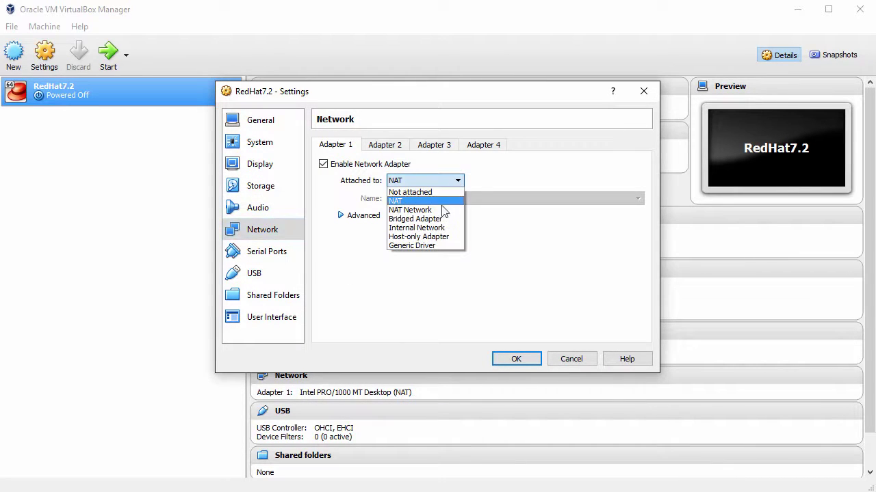
left_click(438, 222)
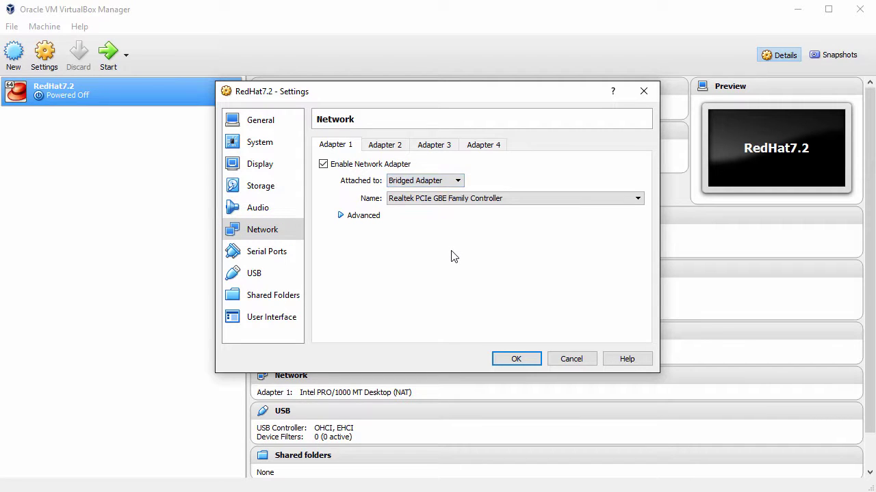
left_click(520, 359)
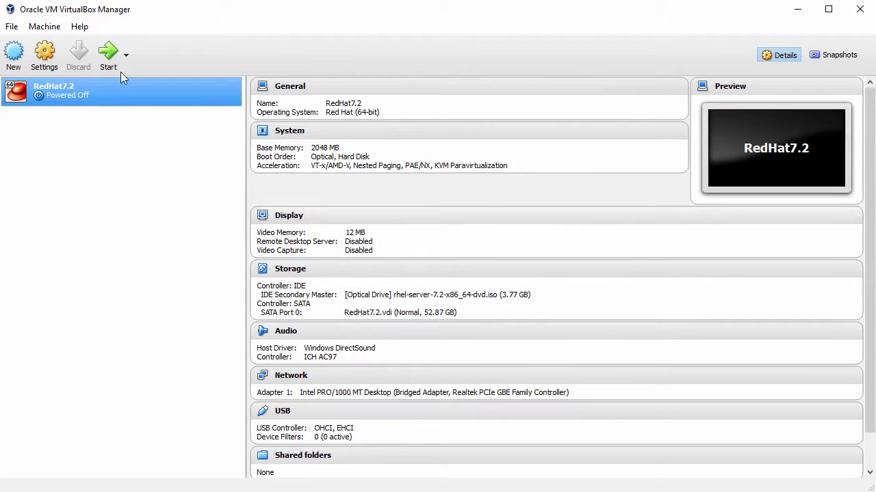
- Power on RedHat7.2, dismiss the capture notices, and boot the DVD into the RHEL 7.2 installer
left_click(106, 60)
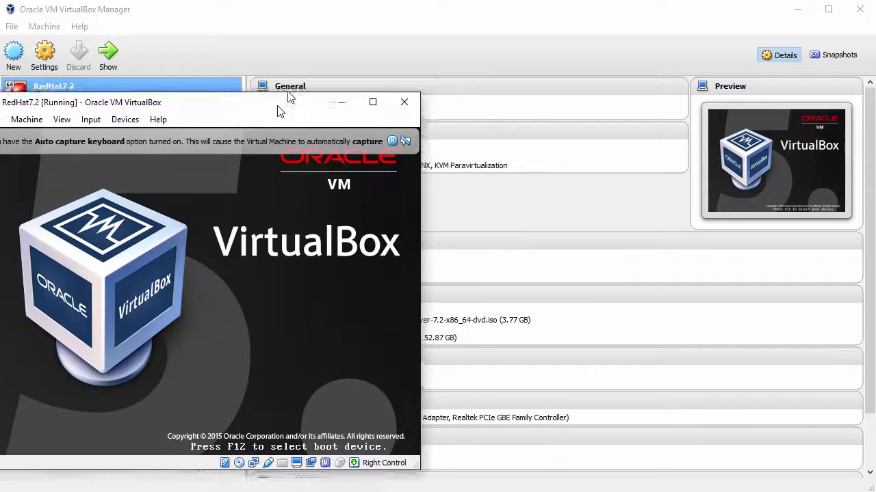
left_click_drag(288, 98, 299, 20)
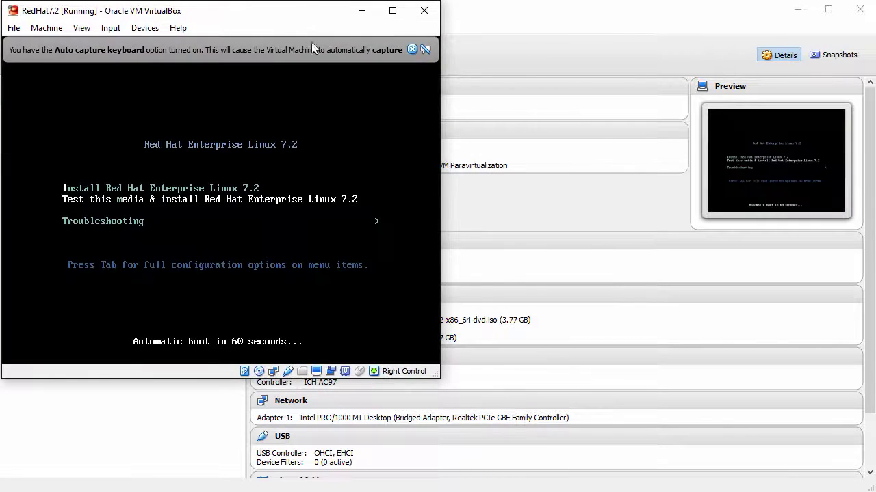
left_click(411, 49)
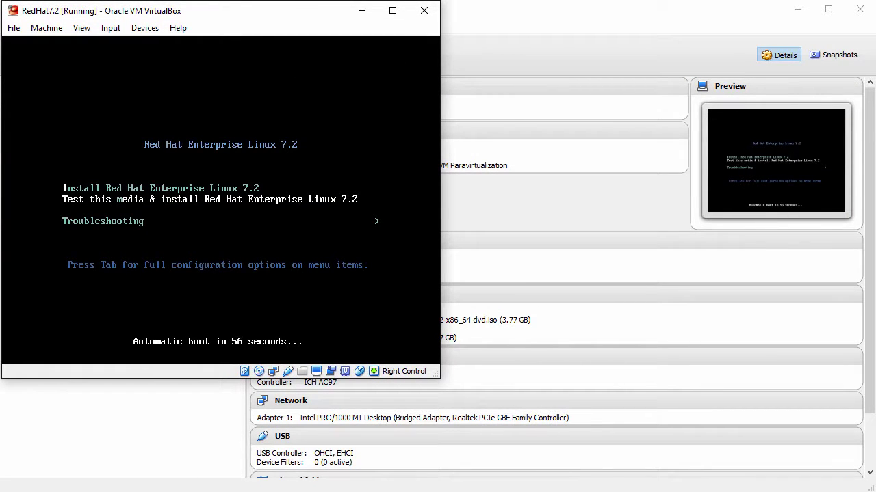
key("Return")
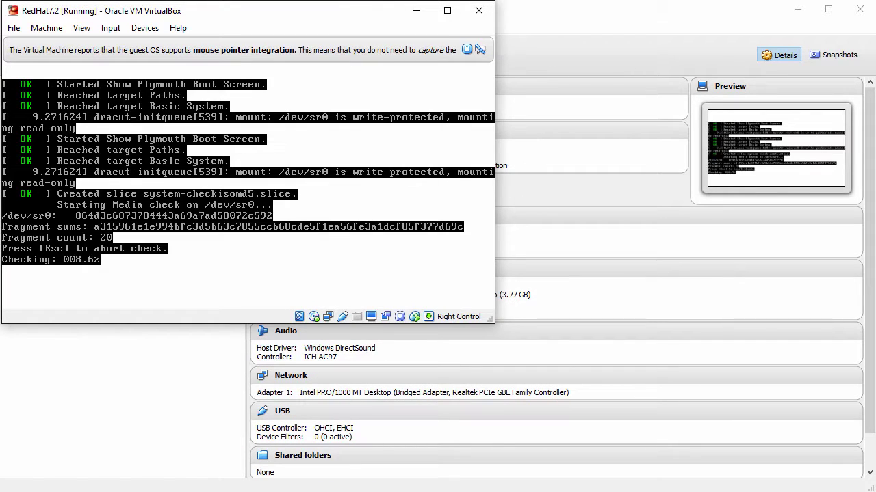
left_click(467, 50)
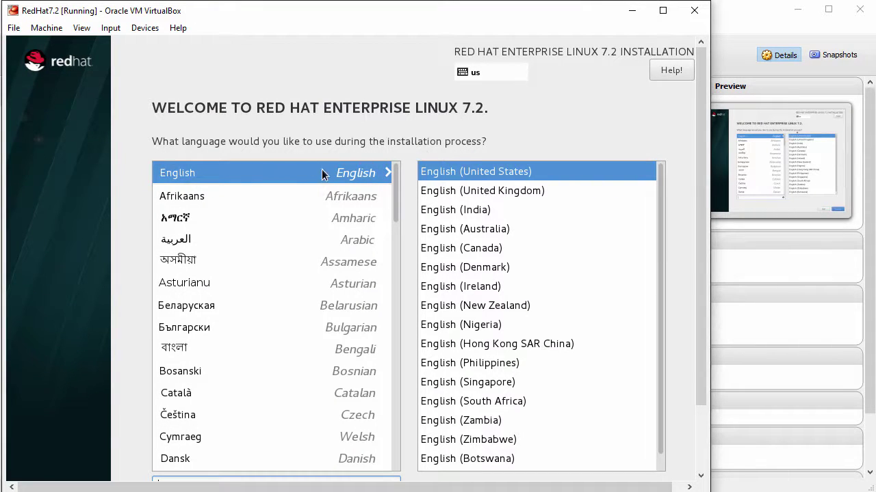
- Continue with English as the installation language and accept the New York timezone
left_click_drag(699, 195, 710, 303)
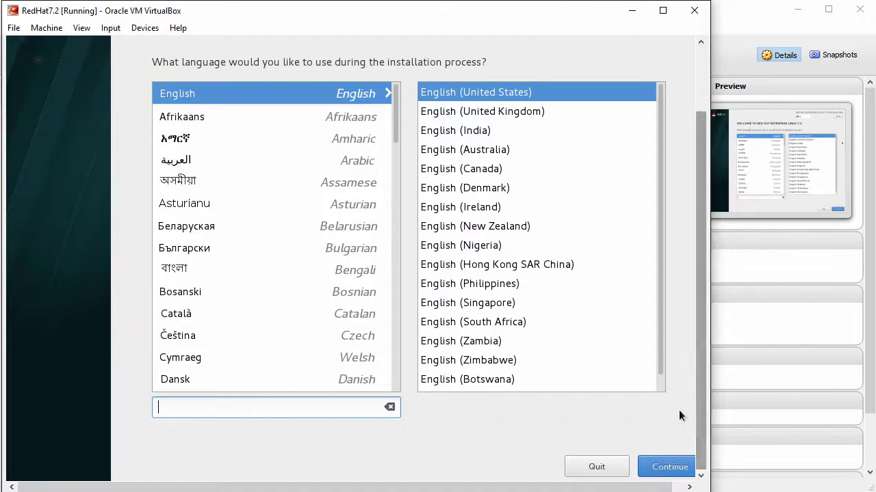
left_click(670, 467)
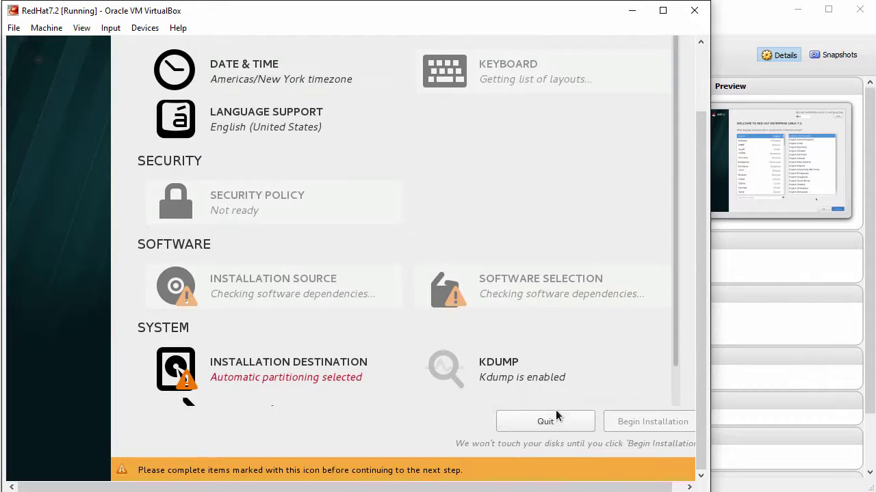
left_click_drag(703, 362, 708, 284)
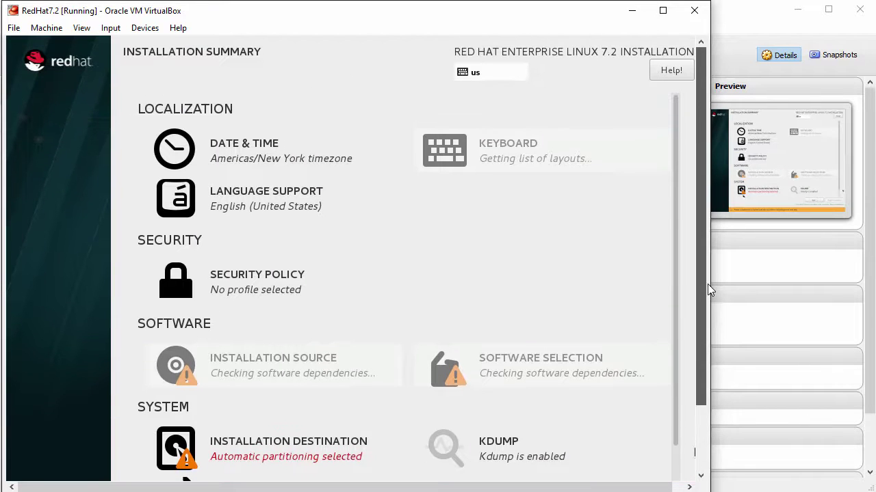
left_click(245, 152)
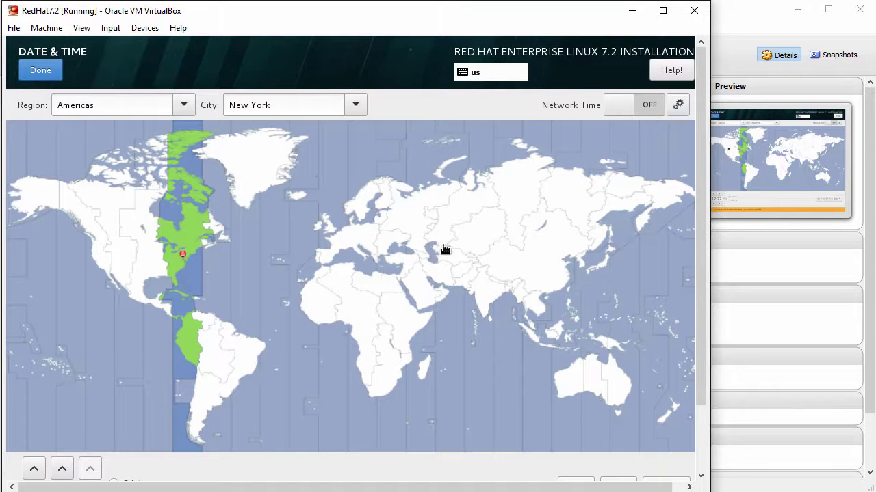
left_click(46, 70)
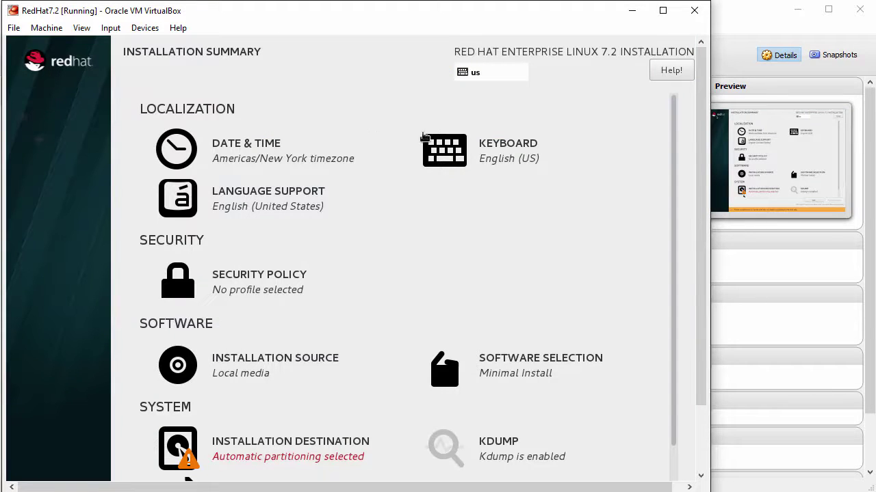
- Confirm the English (US) keyboard layout and review the Installation Summary
left_click(480, 157)
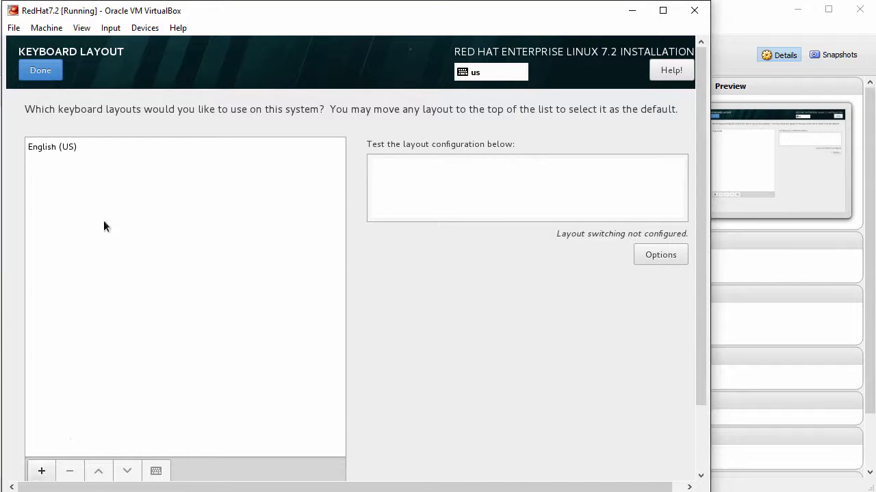
left_click(38, 71)
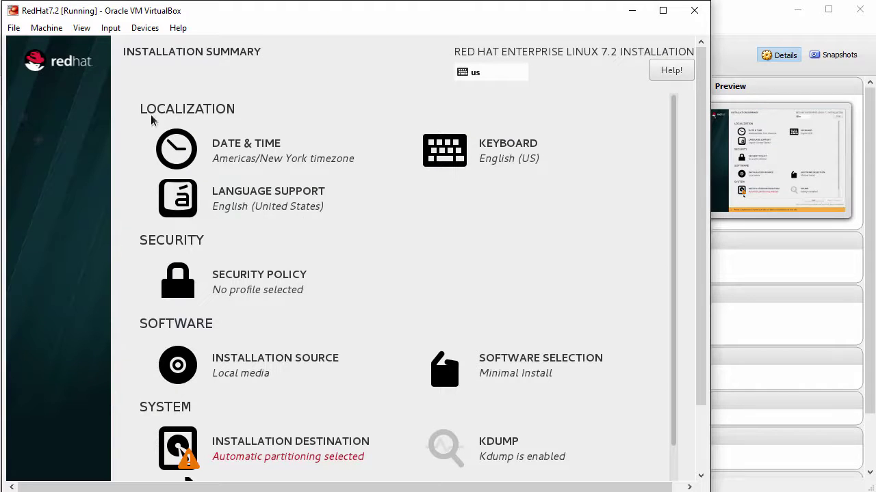
left_click_drag(698, 267, 695, 354)
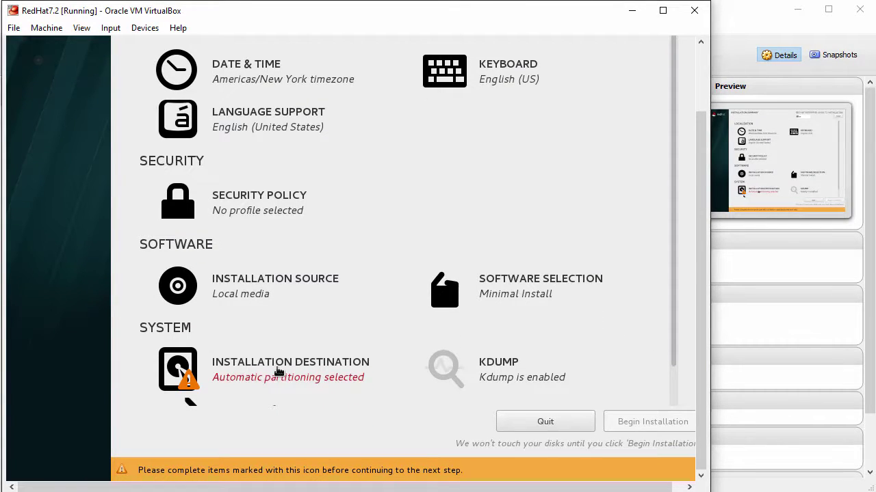
- Accept automatic partitioning on the VBOX hard disk as the installation destination
left_click(278, 372)
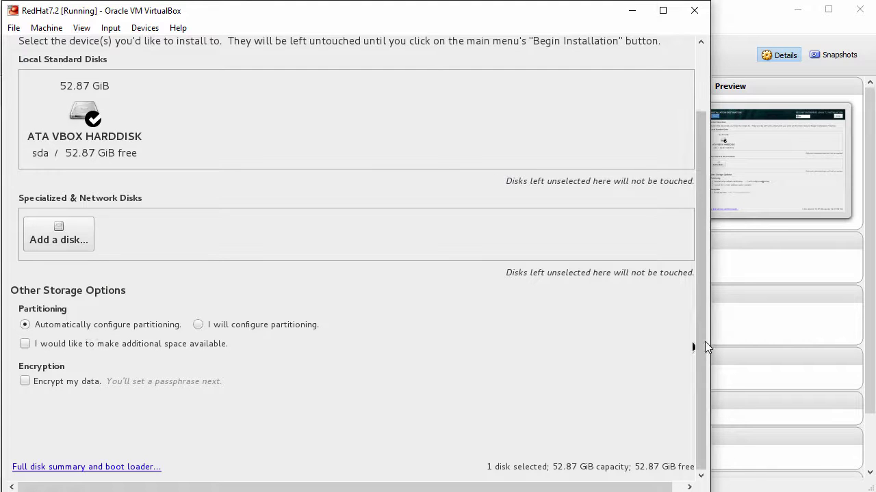
left_click_drag(699, 345, 711, 230)
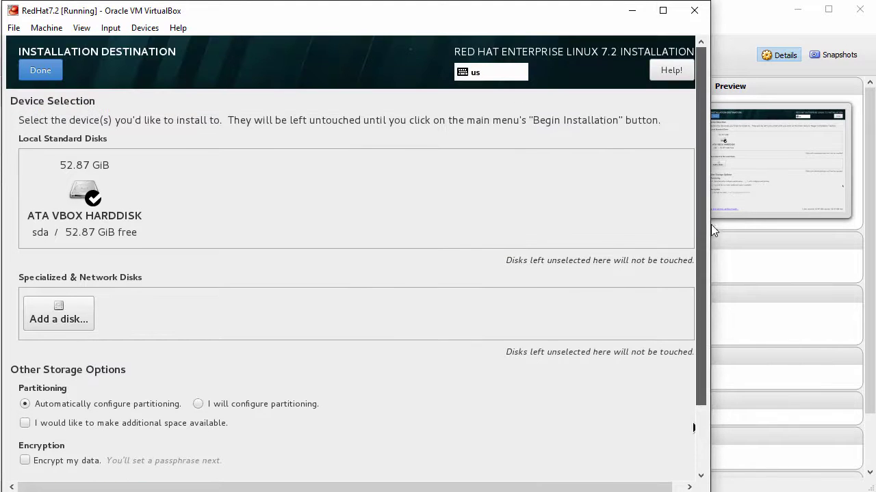
left_click(39, 73)
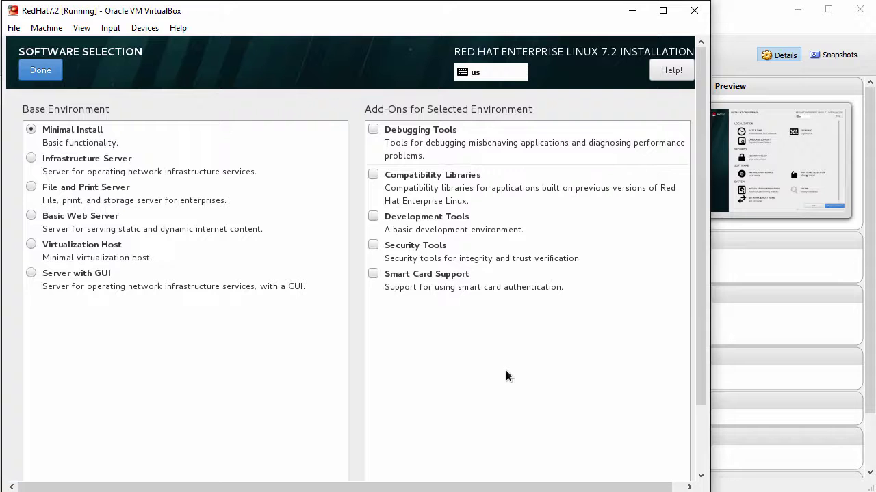
- Choose Server with GUI as the base environment with the Development Tools add-on
left_click(507, 373)
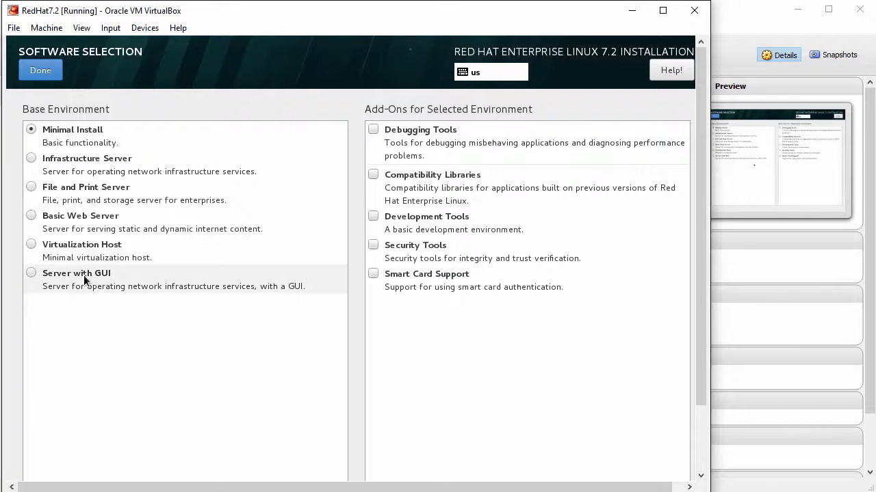
left_click(30, 275)
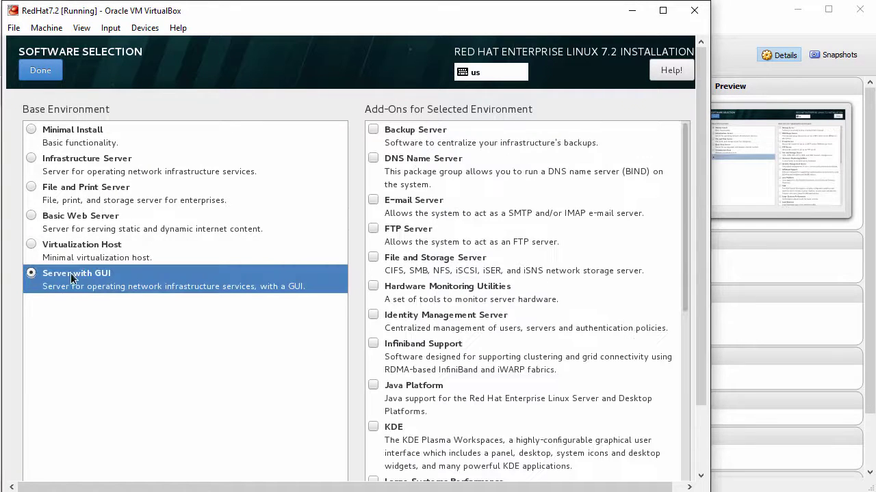
left_click_drag(682, 243, 681, 346)
scroll(665, 403, "down", 6)
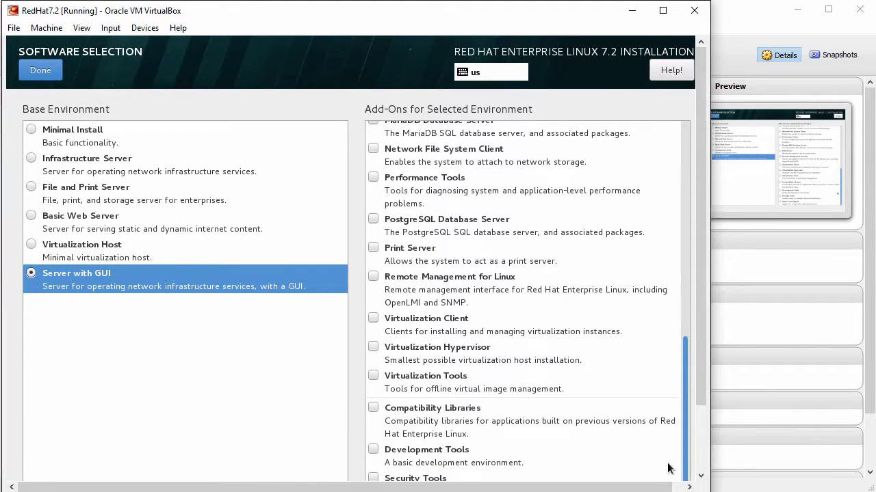
left_click(373, 450)
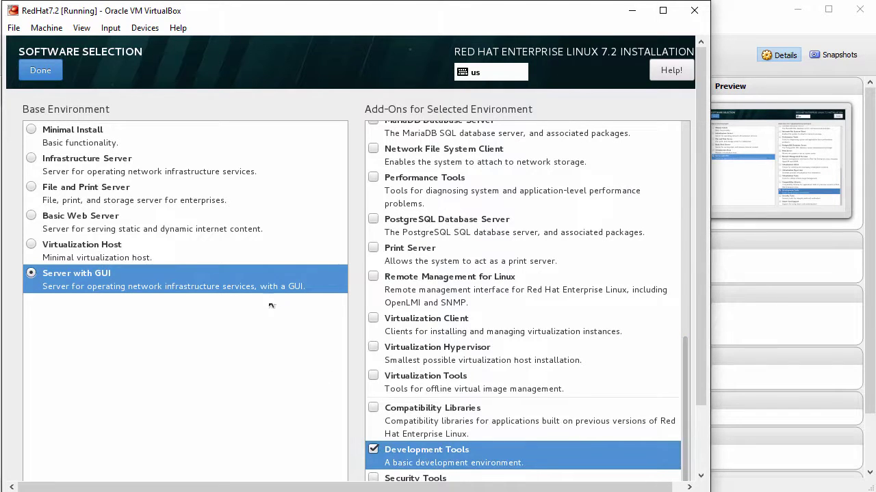
left_click(41, 76)
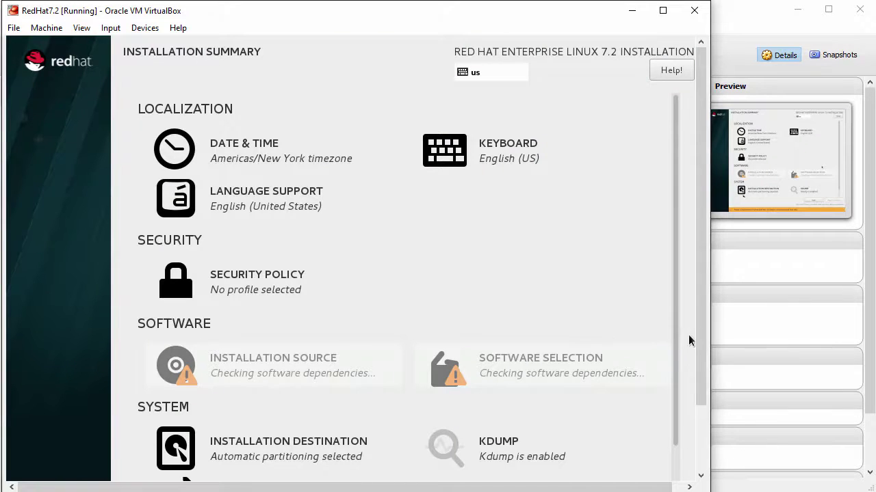
- Turn on the enp0s3 Ethernet connection and set the host name to redhat7
left_click_drag(702, 329, 691, 417)
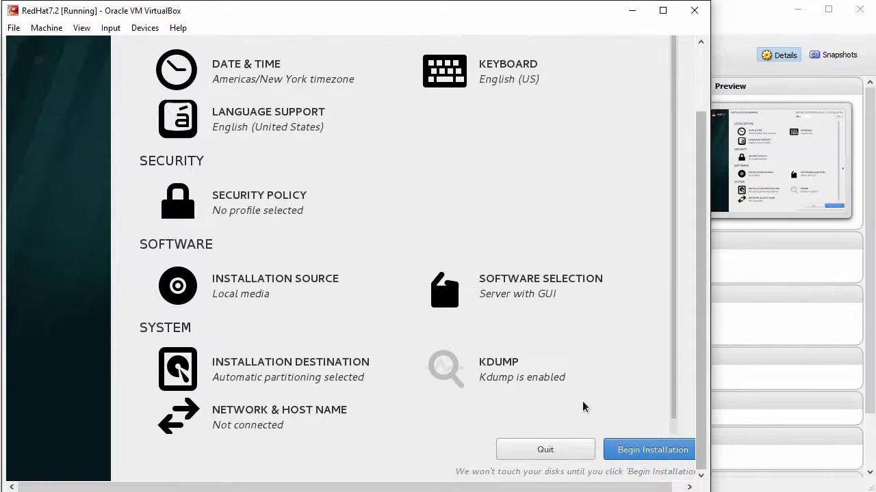
left_click(255, 416)
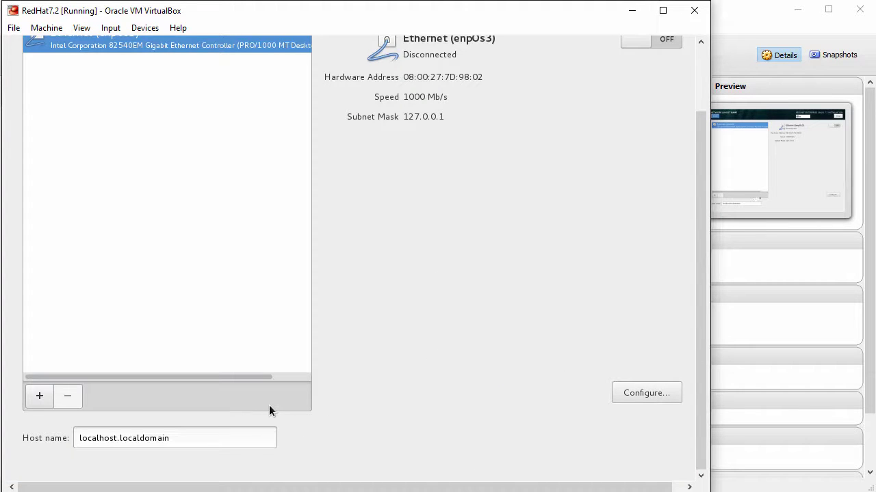
left_click_drag(701, 342, 701, 280)
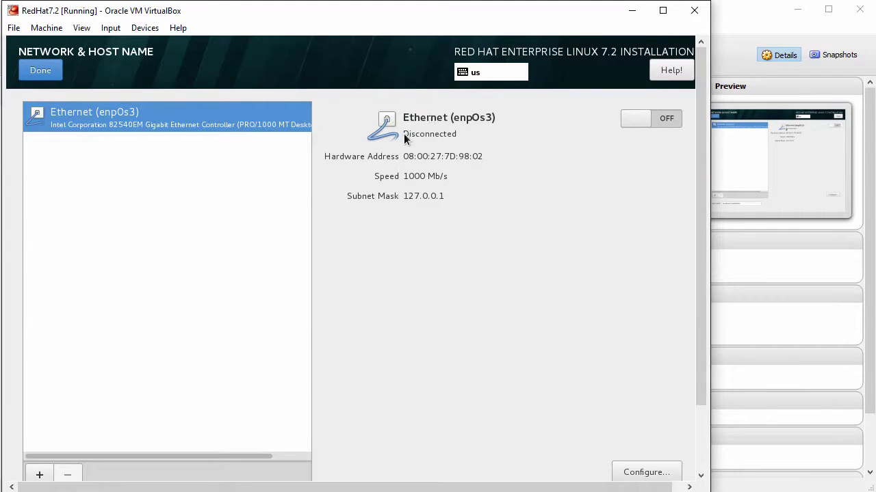
left_click(676, 121)
left_click_drag(697, 149, 697, 226)
left_click_drag(189, 443, 69, 441)
type("redhat7")
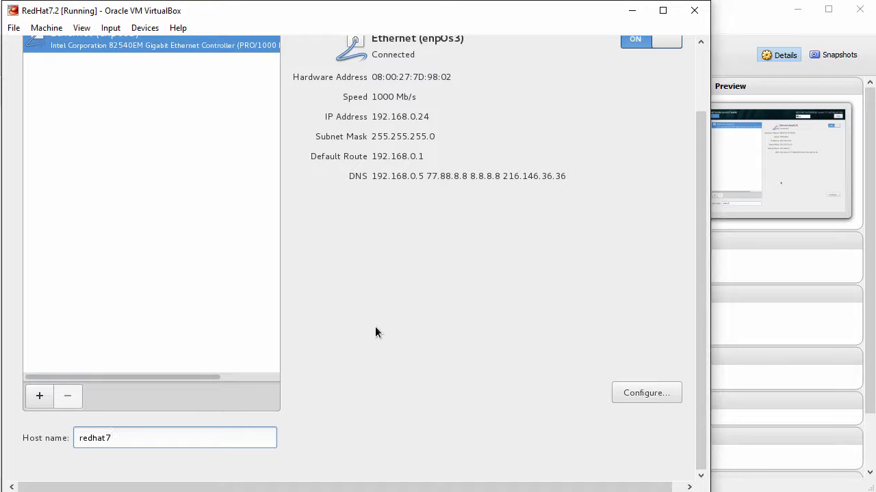
- Make the enp0s3 connection connect automatically, save it, and leave Network & Host Name
left_click(634, 394)
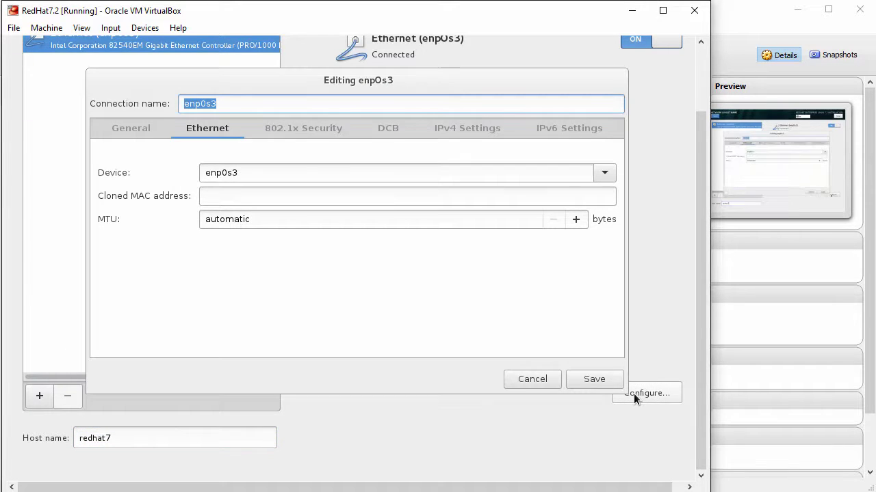
left_click(130, 128)
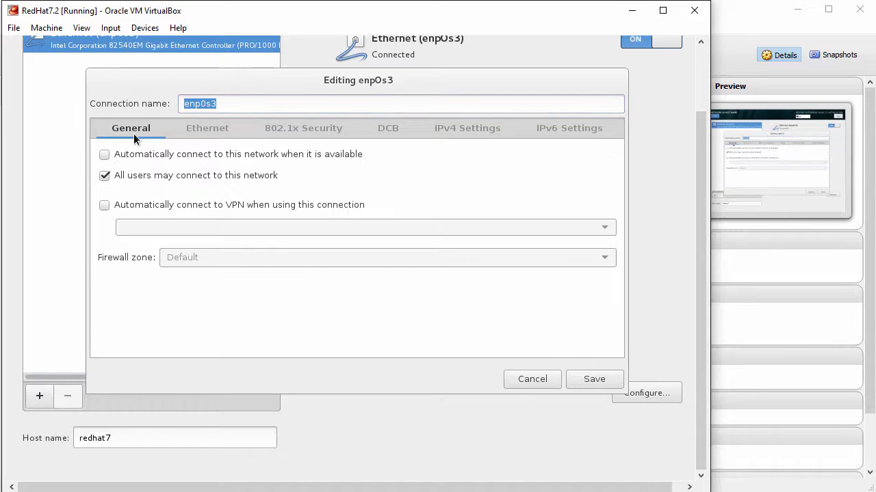
left_click(104, 155)
left_click(593, 378)
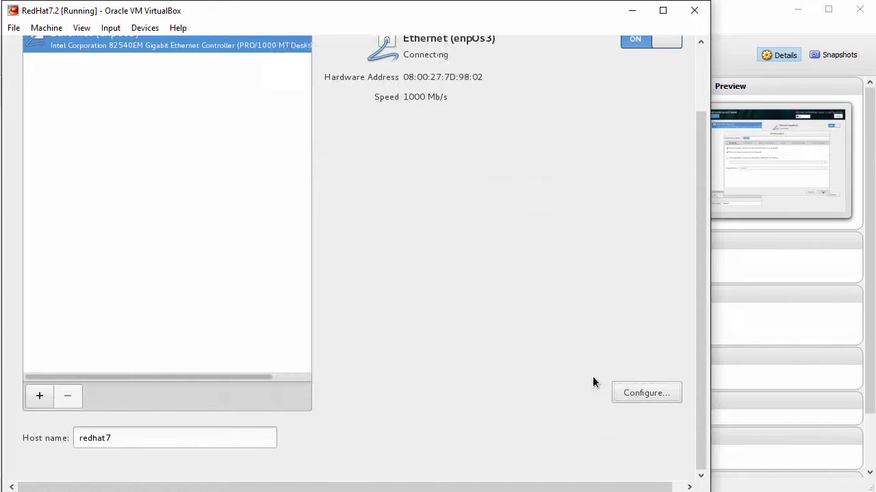
left_click_drag(699, 367, 694, 279)
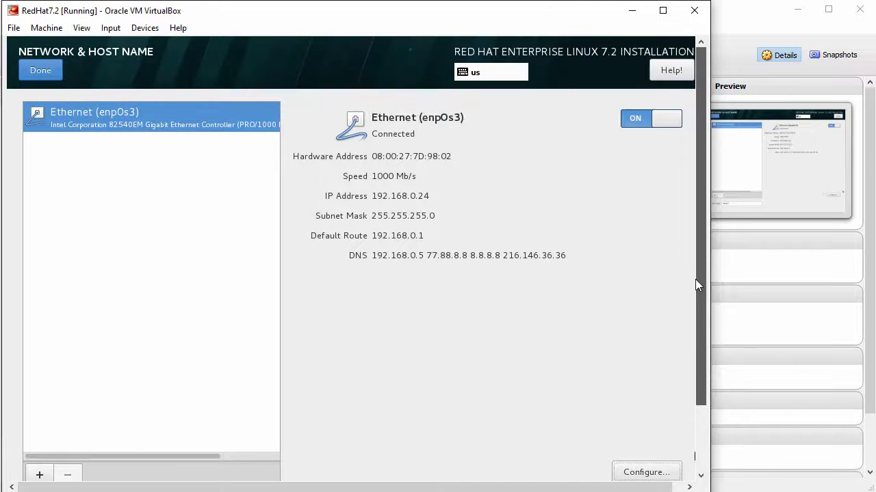
left_click(43, 71)
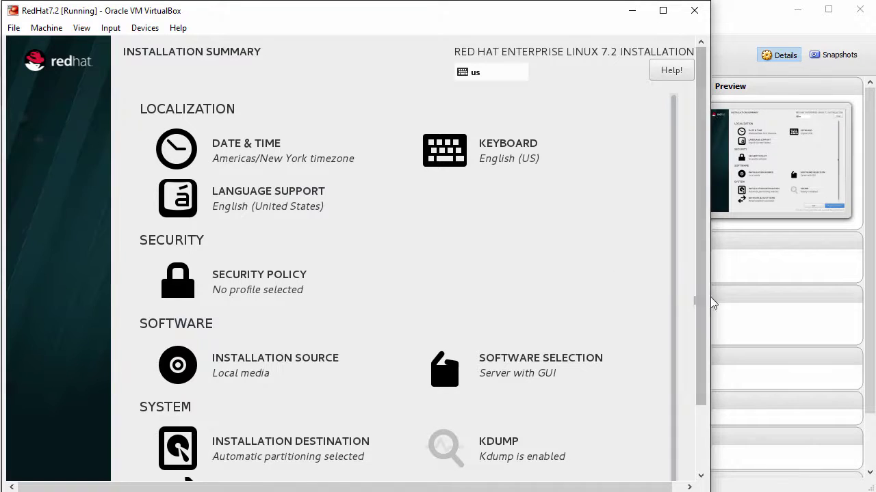
- Begin the RHEL 7.2 installation
left_click_drag(700, 299, 694, 401)
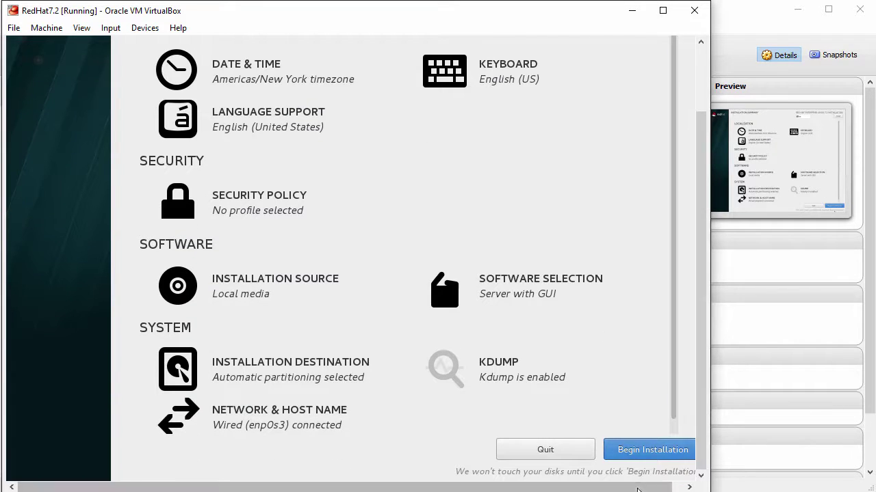
left_click_drag(648, 487, 658, 487)
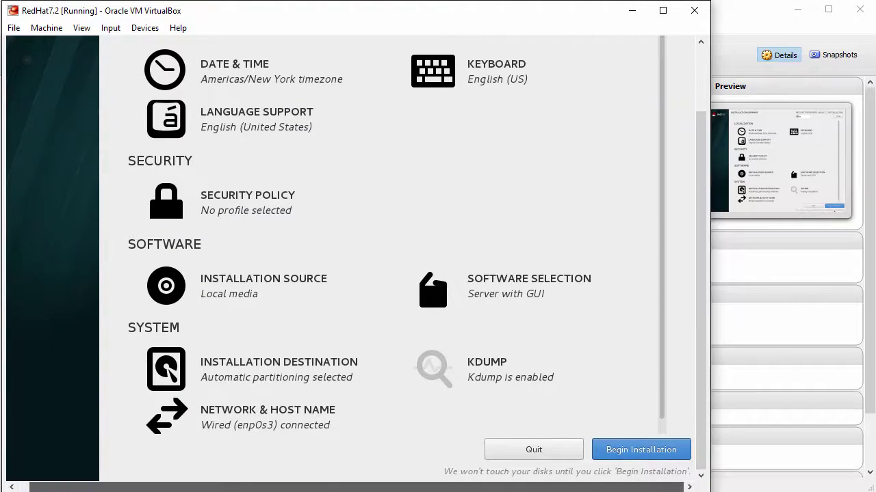
left_click(631, 451)
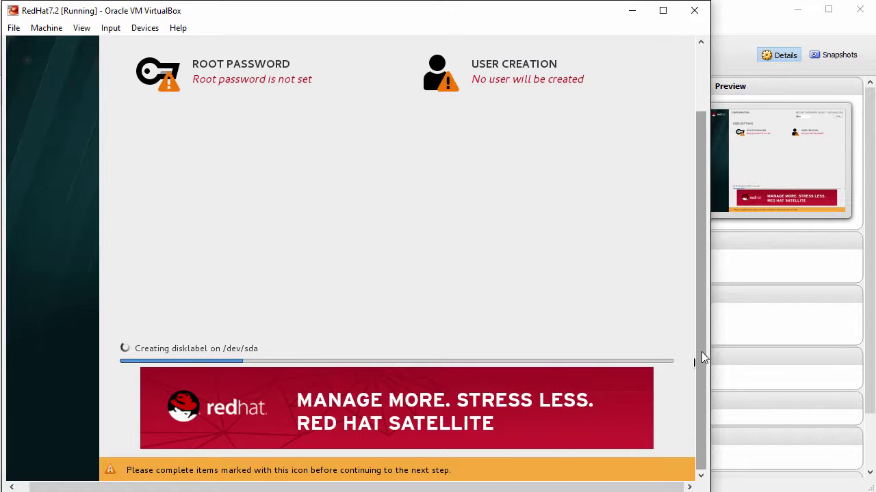
- Set and confirm a Strong-rated root password while packages install
left_click_drag(701, 351, 701, 275)
left_click(249, 152)
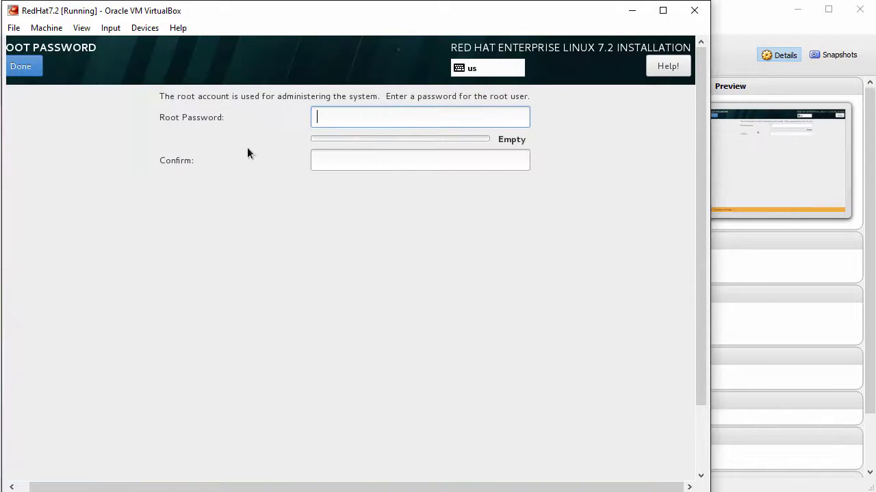
type("redhat123")
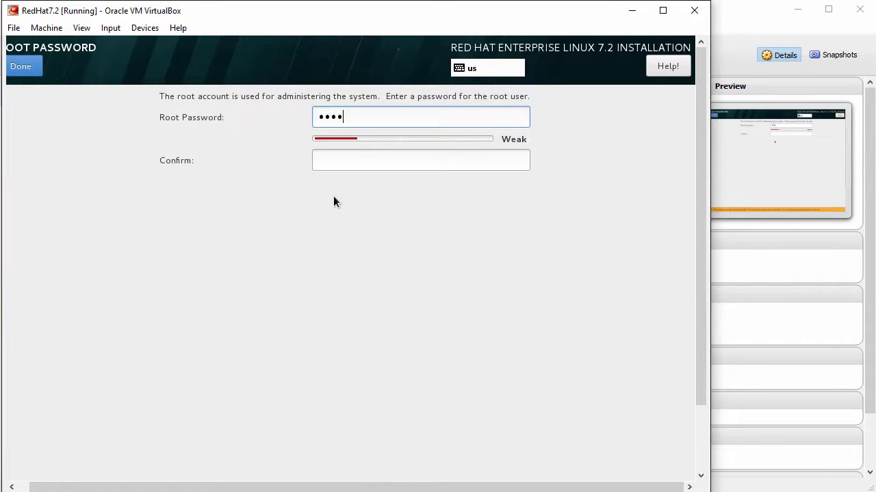
type("4")
key("Tab")
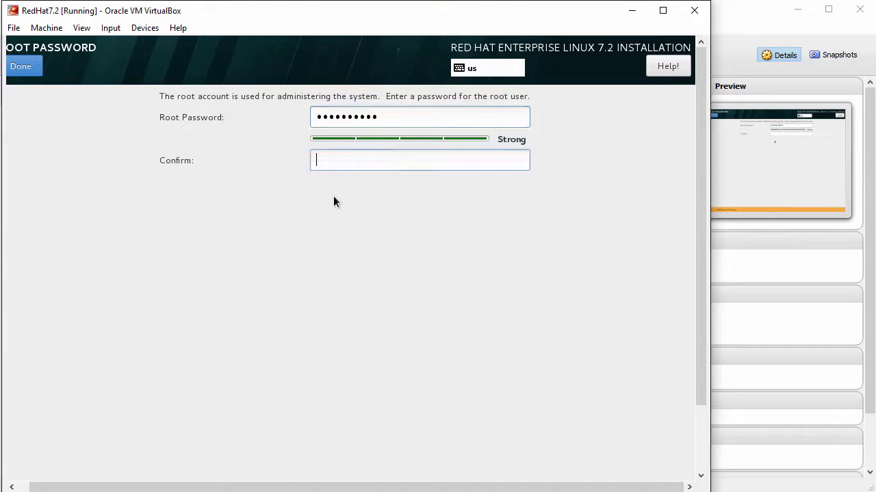
type("redhat1234")
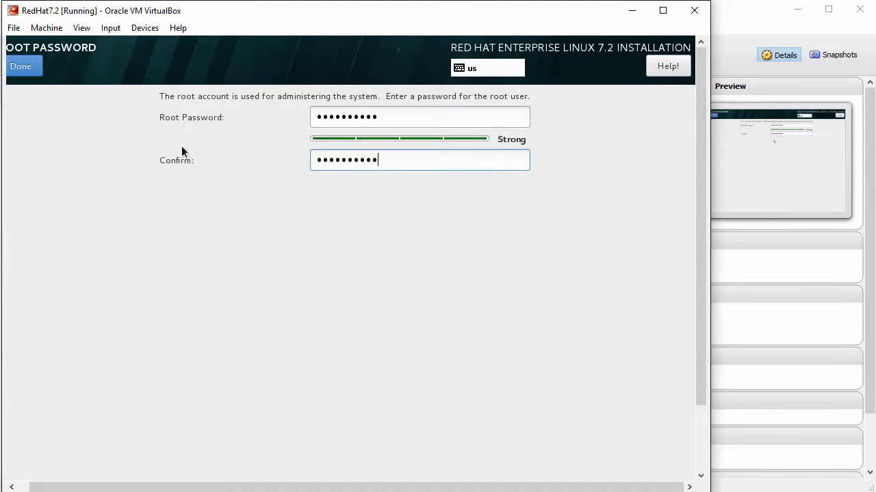
left_click(26, 68)
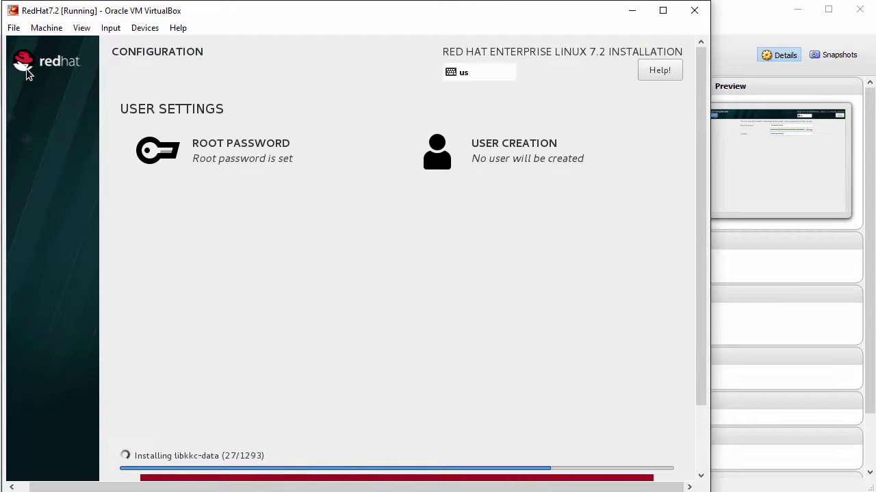
- Enter the new user's full name and user name, and make the account an administrator
left_click(497, 152)
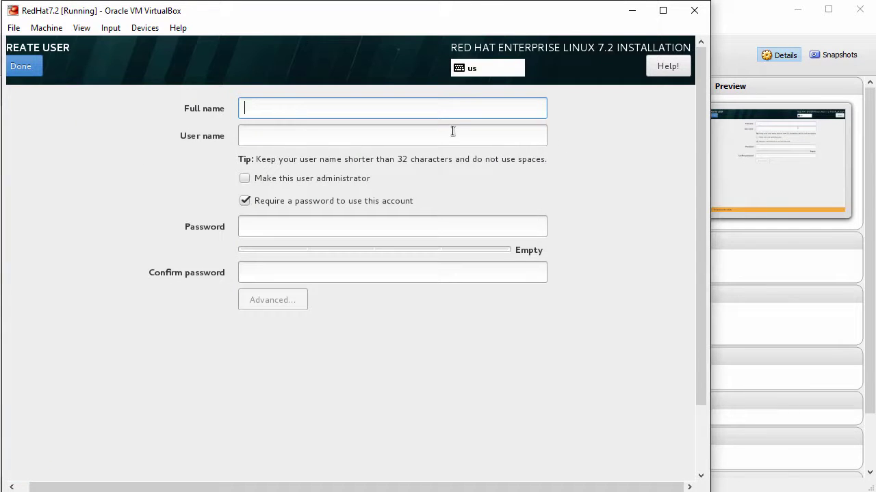
type("John Smith")
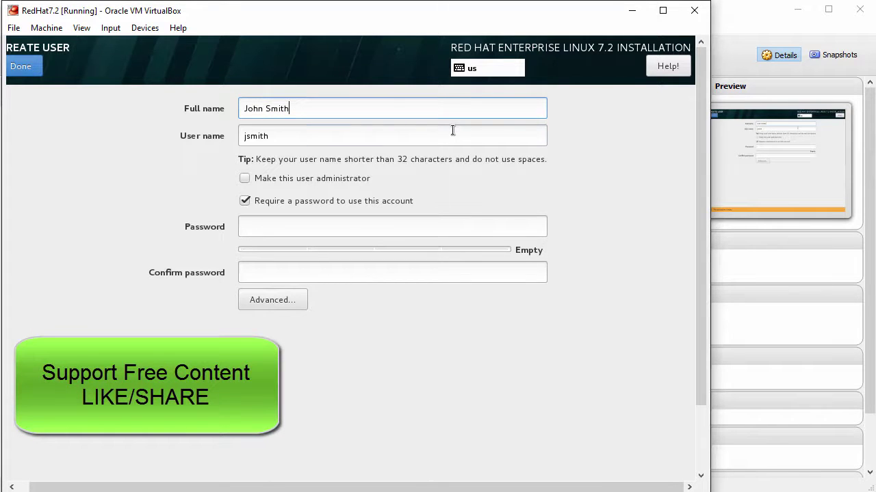
key("Tab")
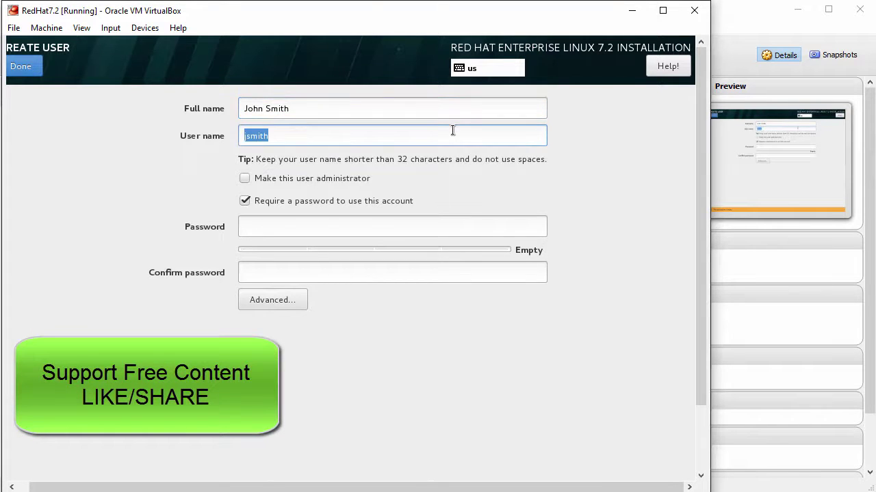
type("john")
left_click(245, 179)
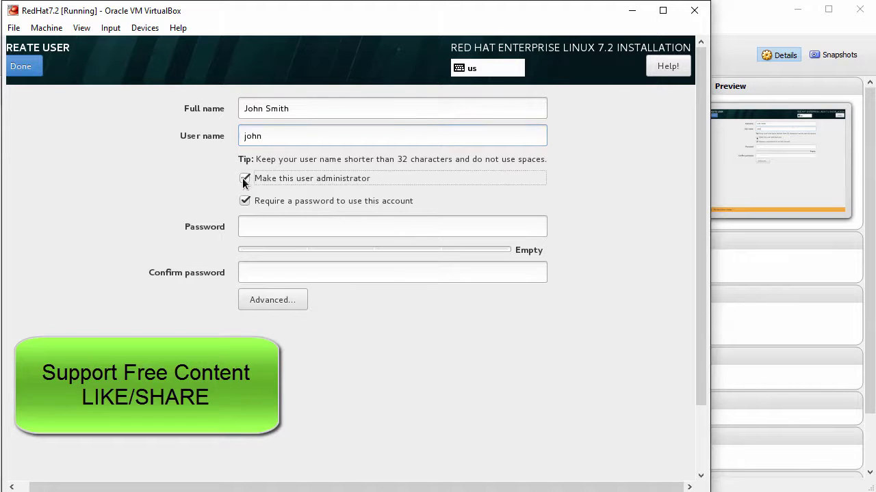
- Give the account a password, confirm it, and finish creating the user
left_click(366, 229)
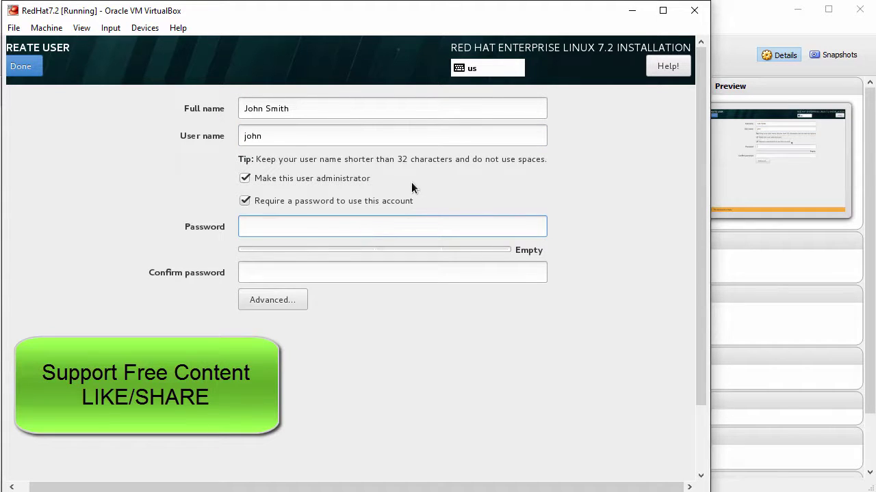
type("*******")
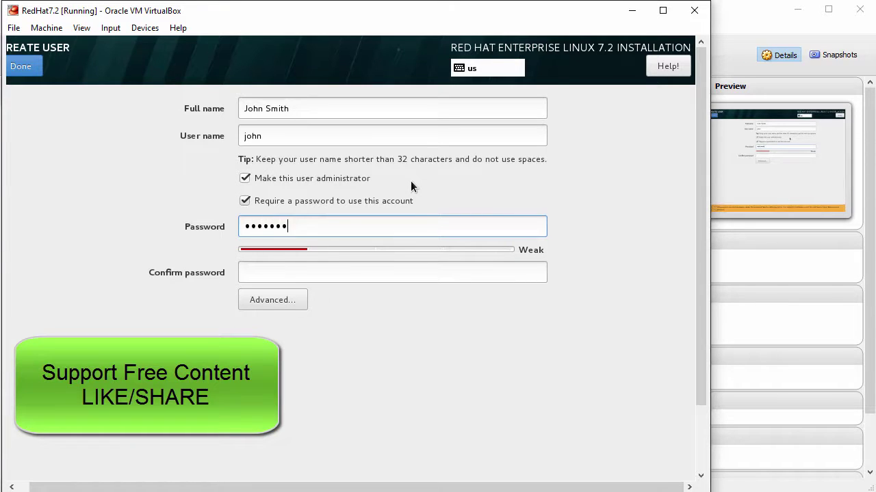
type("***")
key("Tab")
type("******")
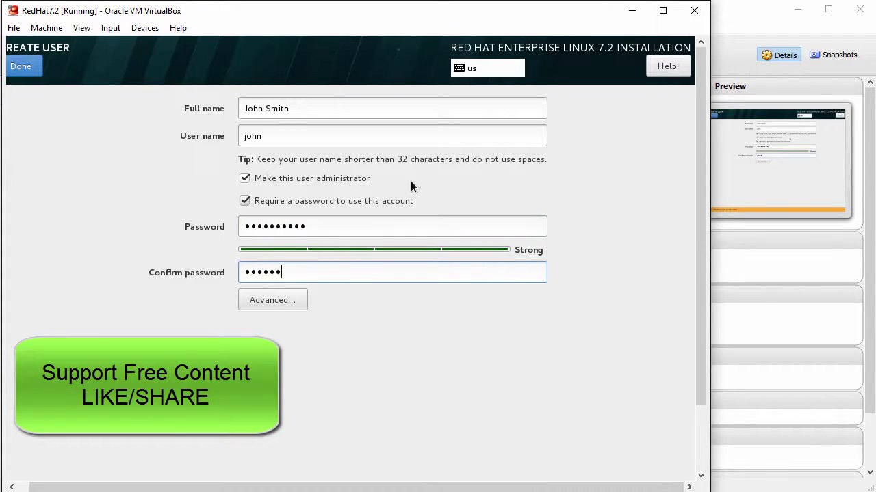
type("****")
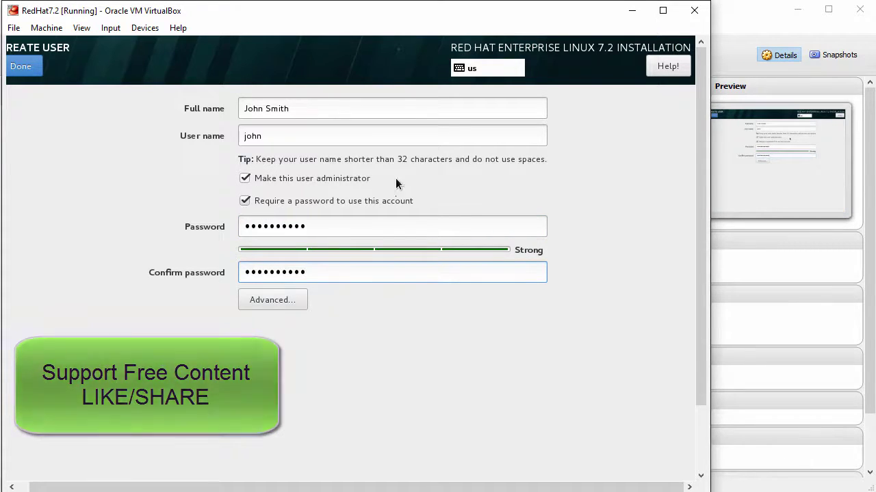
left_click(20, 68)
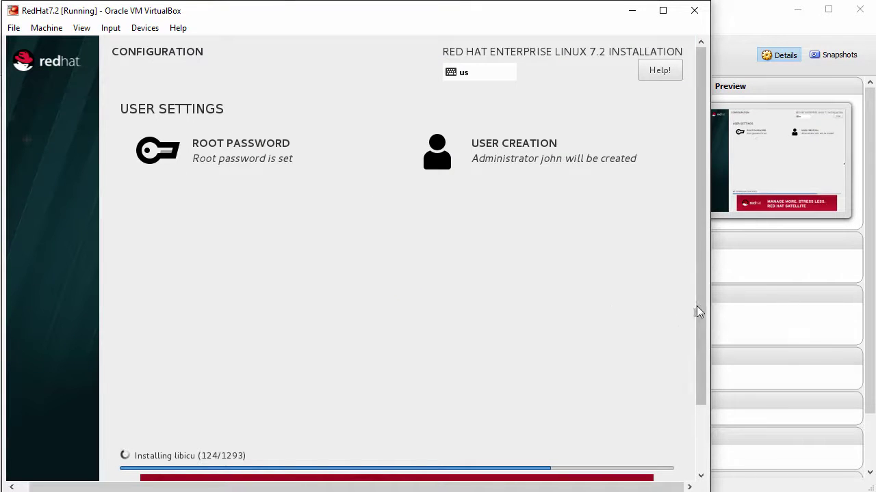
- Reboot the guest once the installation reports Complete
left_click_drag(699, 303, 686, 381)
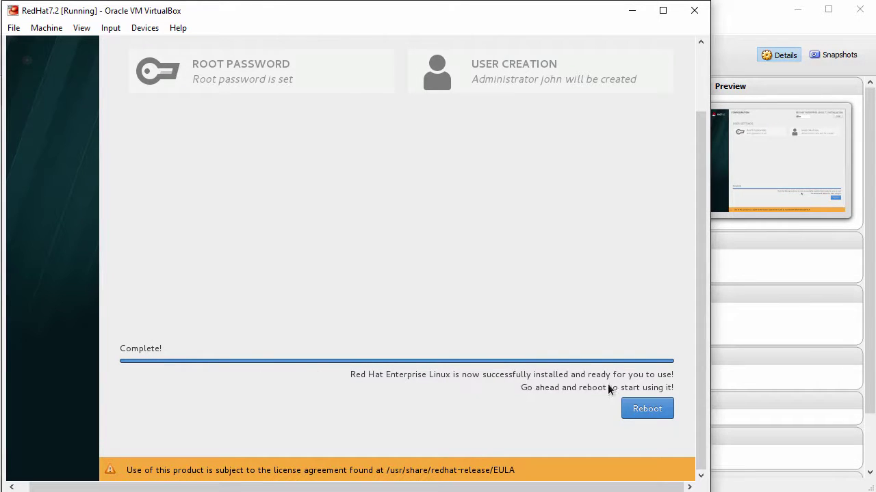
left_click(647, 409)
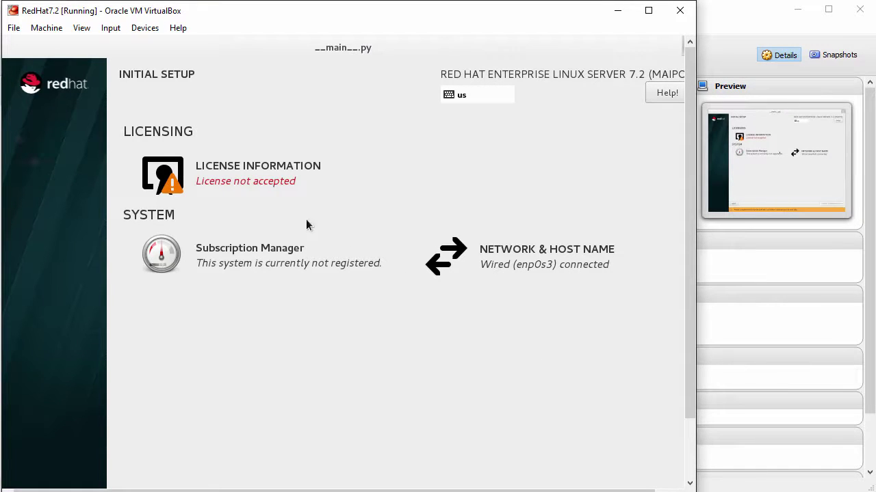
- Accept the RHEL license agreement in Initial Setup
left_click(186, 173)
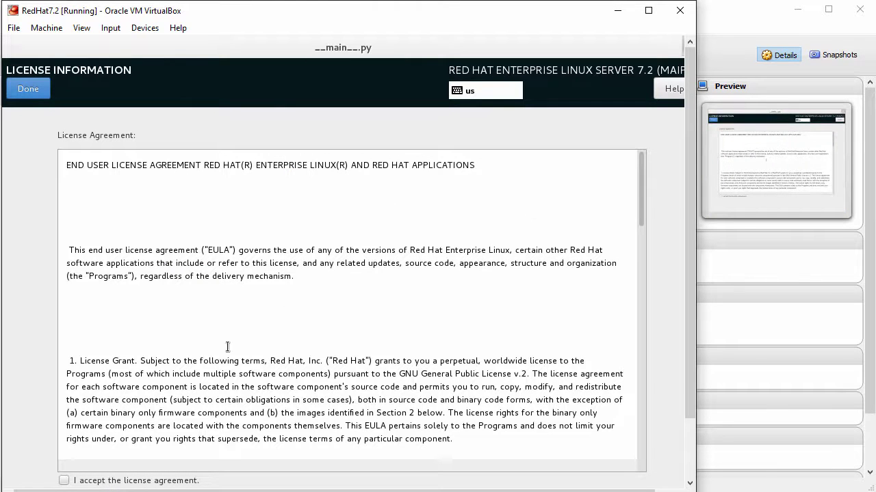
left_click(63, 481)
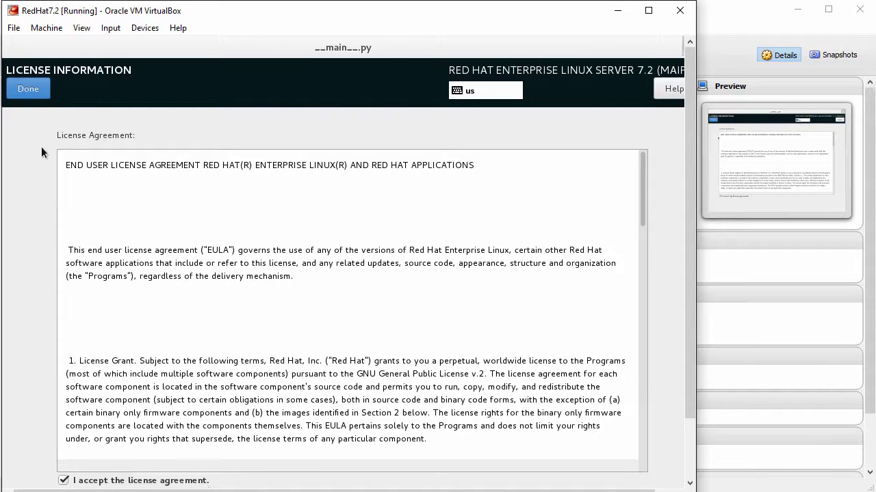
left_click(32, 92)
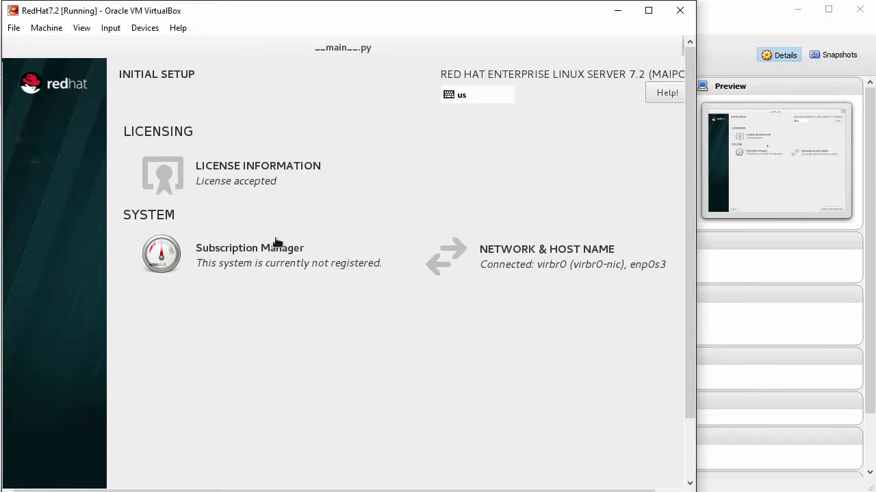
- Leave Subscription Manager unregistered and keep the network settings unchanged
left_click(223, 265)
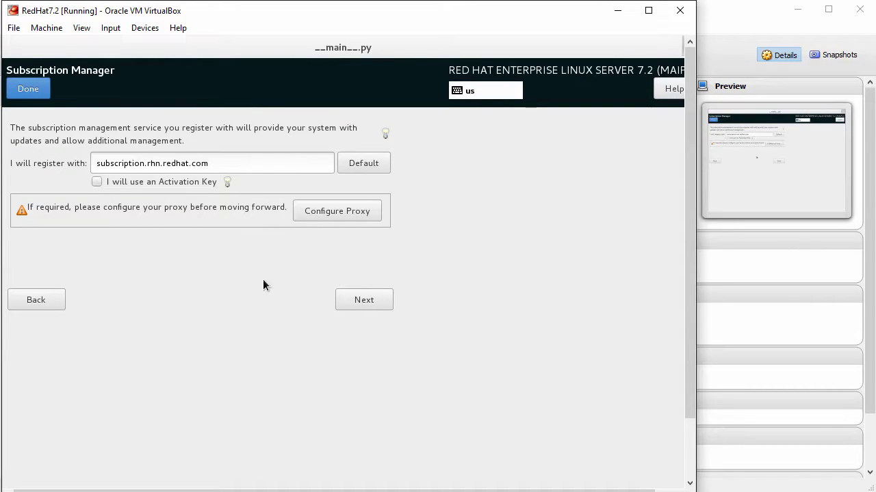
left_click(21, 90)
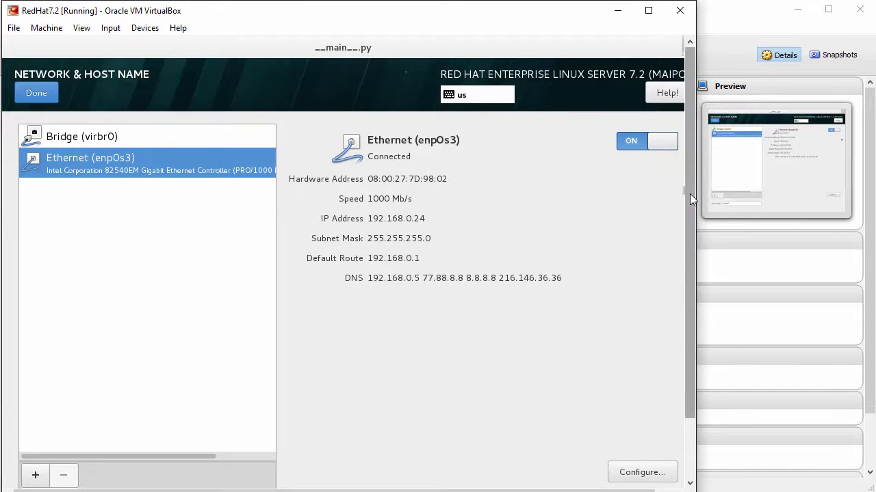
left_click_drag(690, 194, 692, 173)
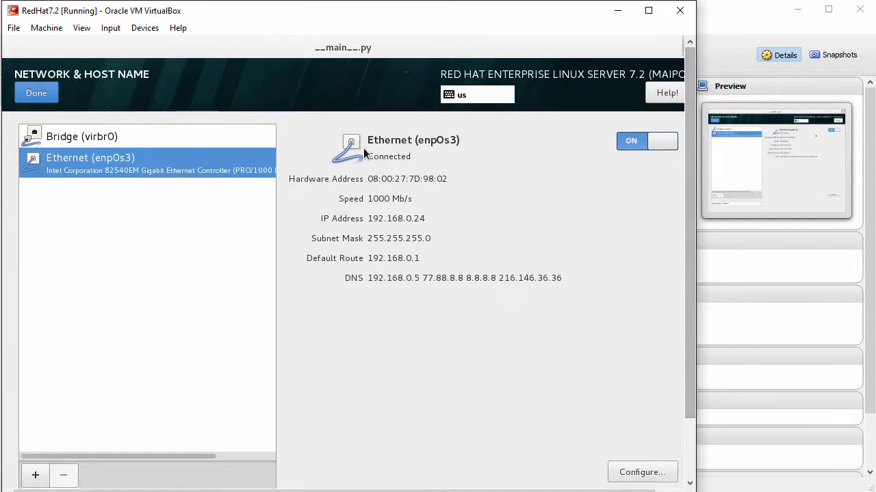
left_click(40, 101)
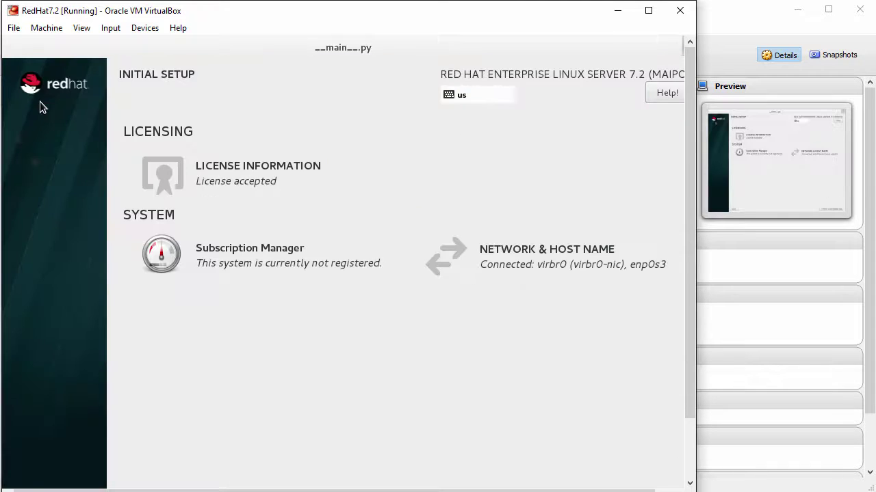
left_click_drag(690, 276, 688, 363)
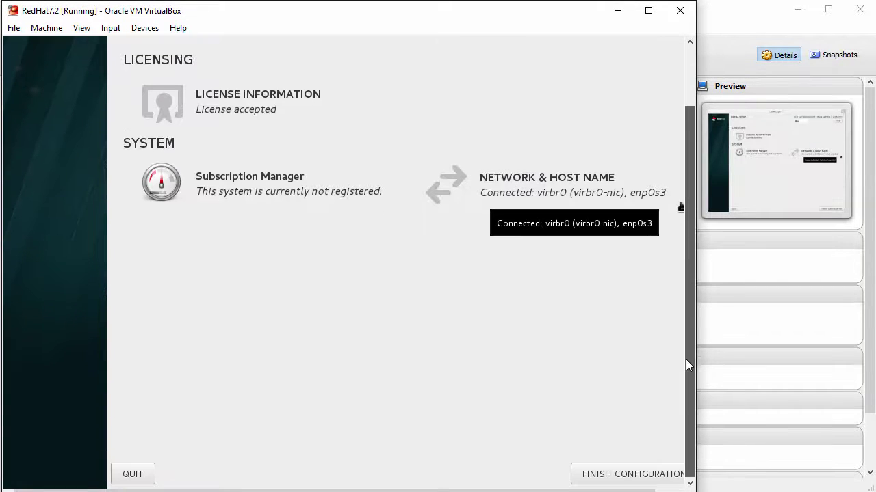
- Finish Initial Setup and sign in to GNOME as the new user
left_click(610, 473)
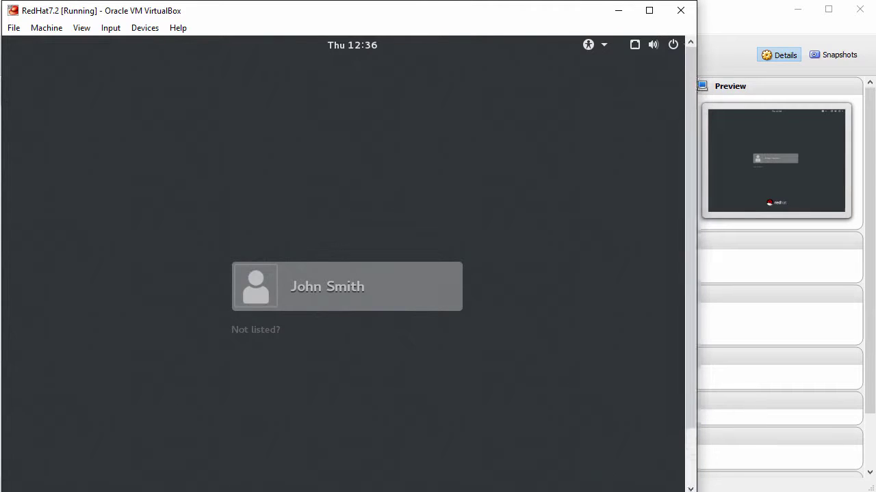
left_click(386, 296)
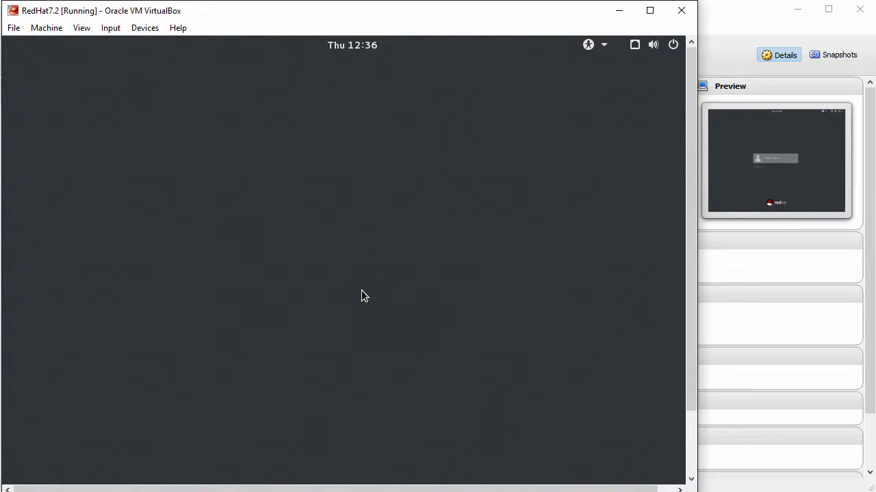
type("redhat")
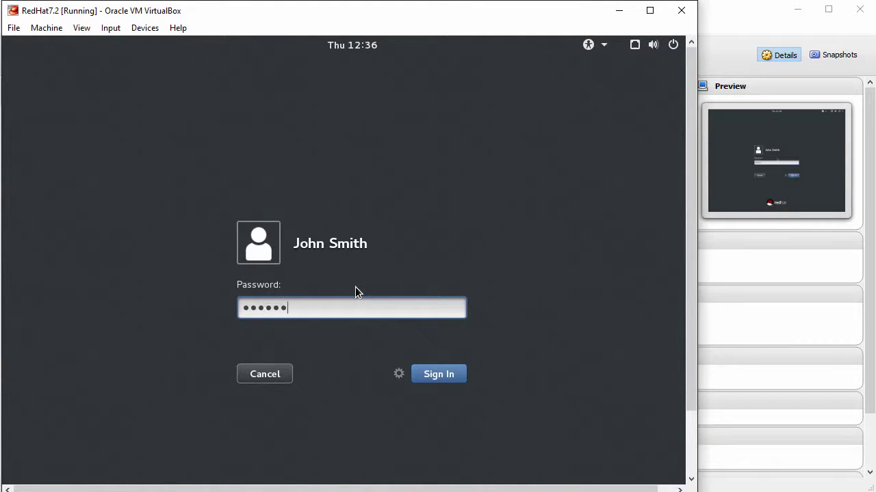
key("Return")
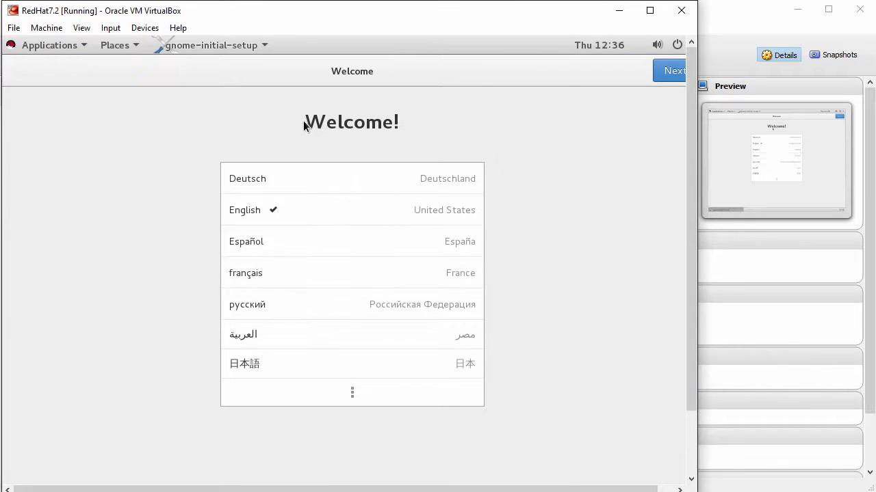
- Keep English language and US keyboard, skip online accounts, and start using the desktop
left_click(665, 73)
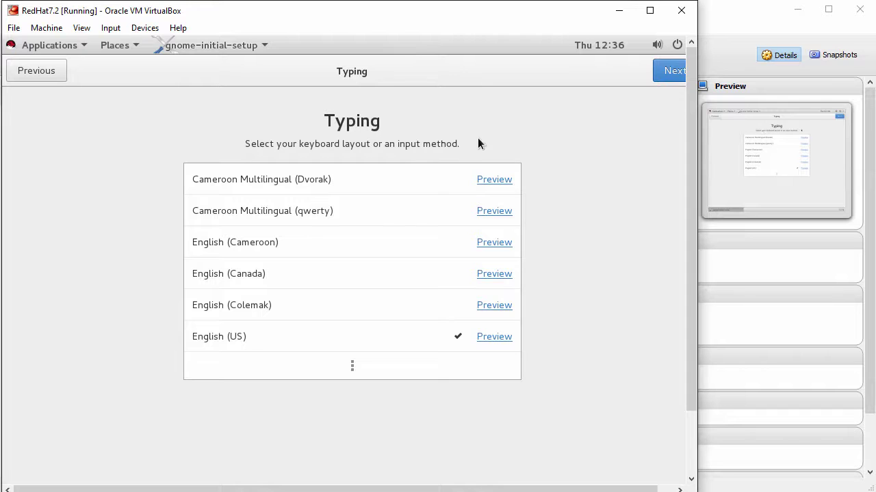
left_click(676, 73)
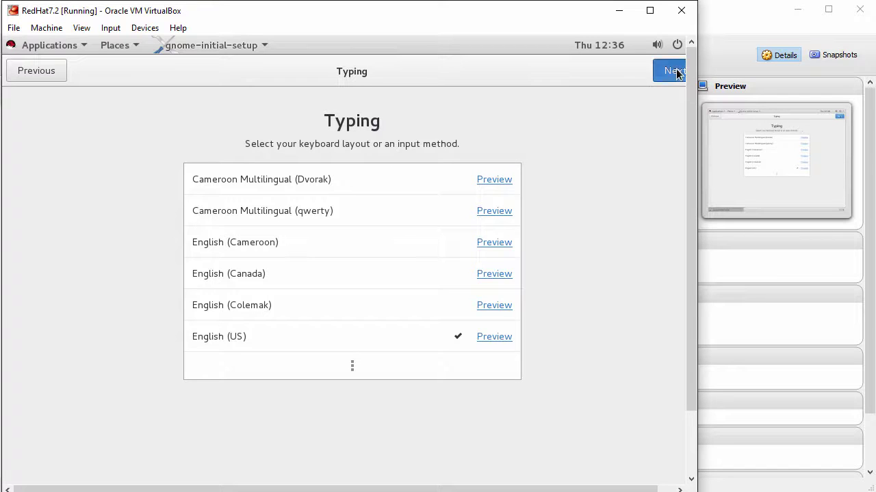
left_click(673, 72)
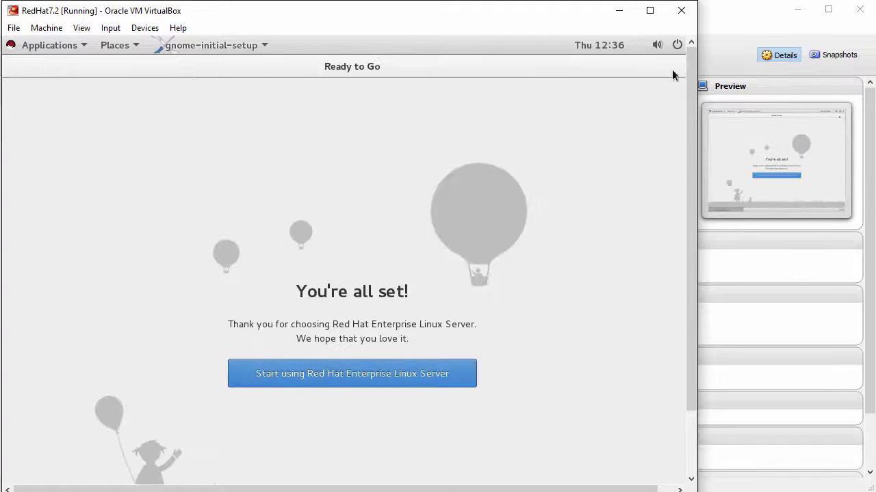
left_click(383, 377)
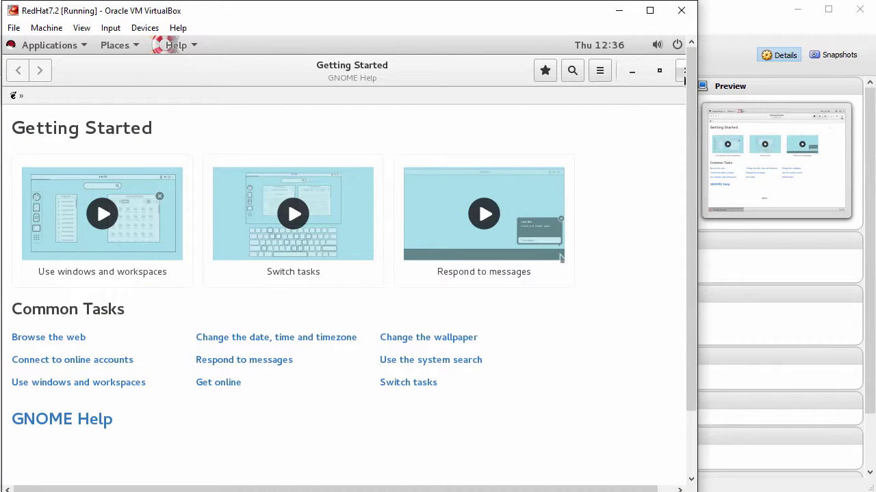
- Close GNOME Help and look through the Applications list and the VM display menu
left_click(684, 74)
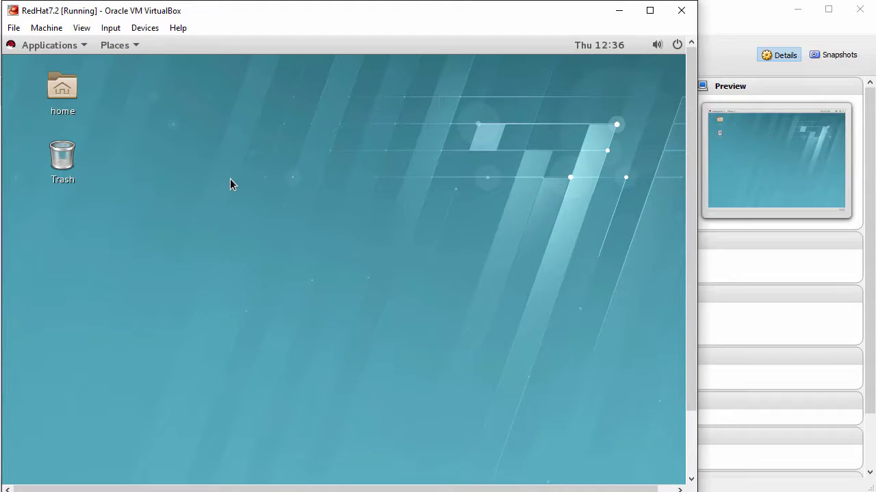
left_click(54, 45)
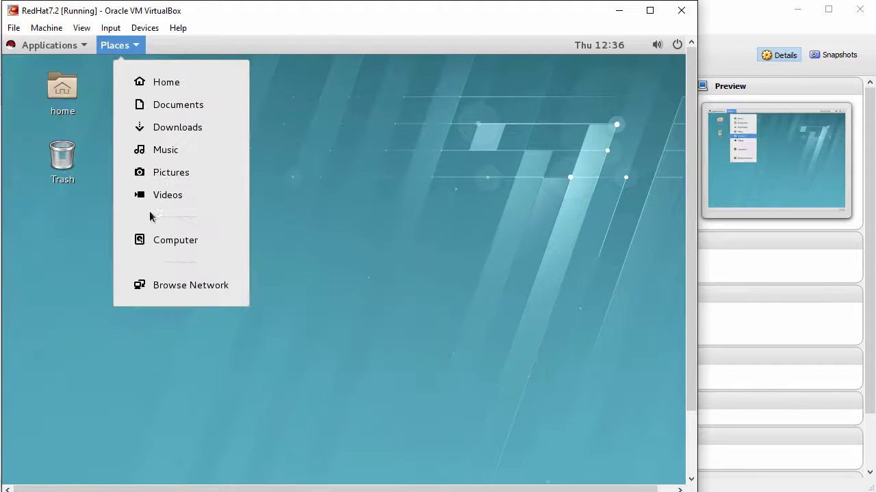
left_click(319, 228)
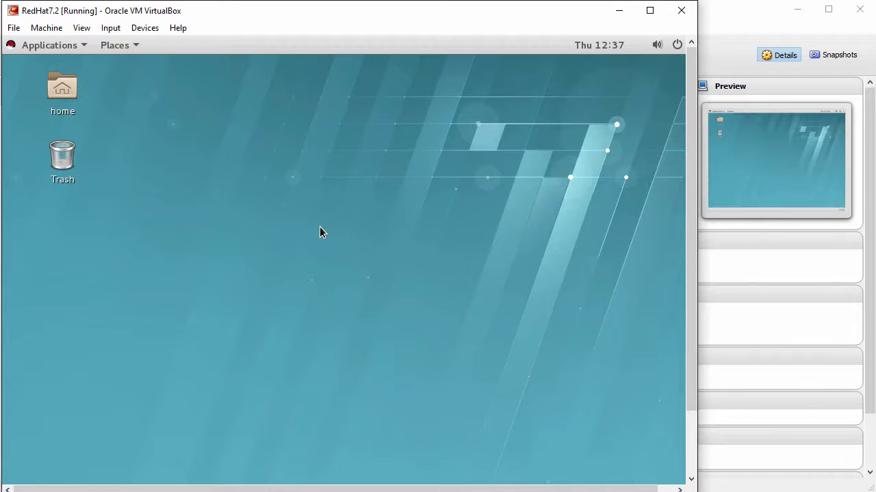
left_click(81, 28)
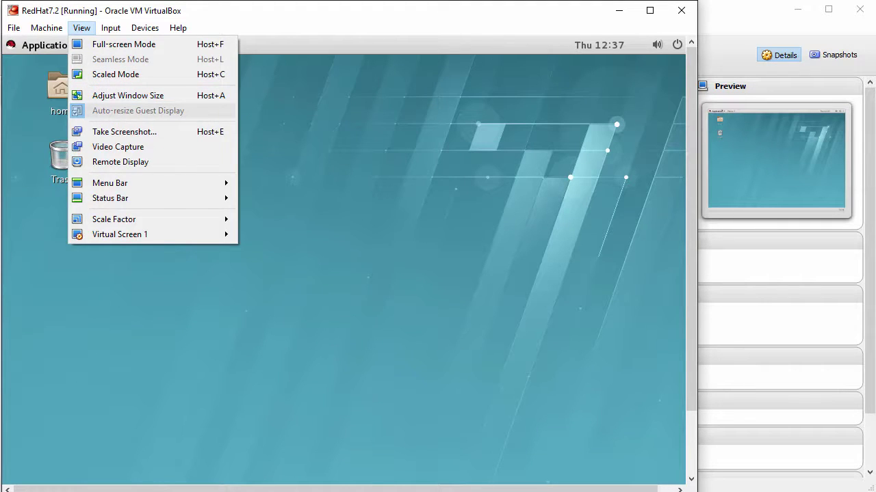
left_click(290, 156)
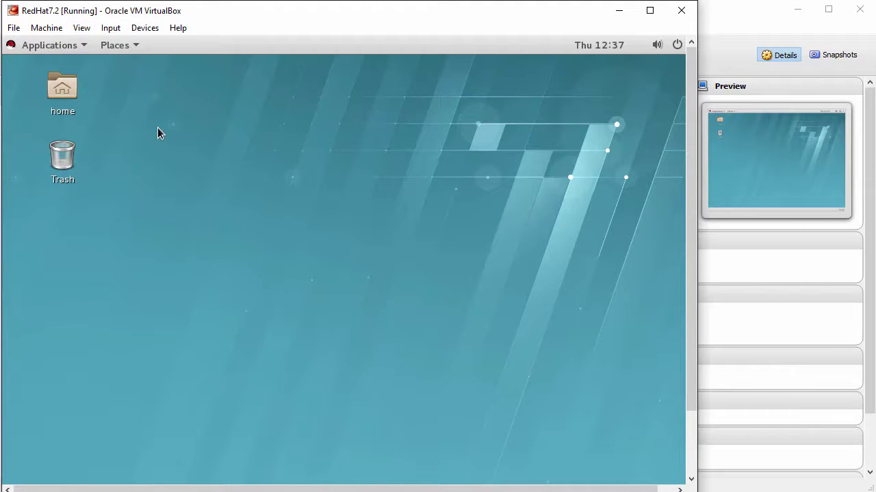
- Insert the Guest Additions CD image and run its autorun software
left_click(141, 30)
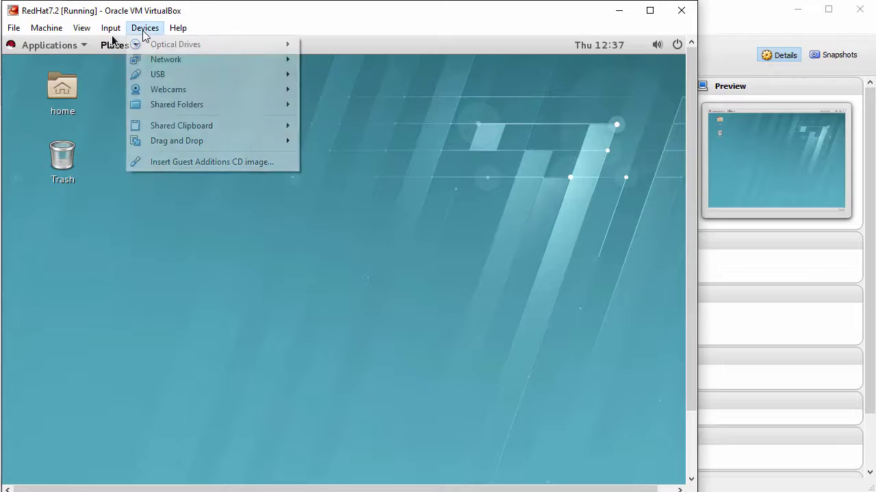
left_click(218, 163)
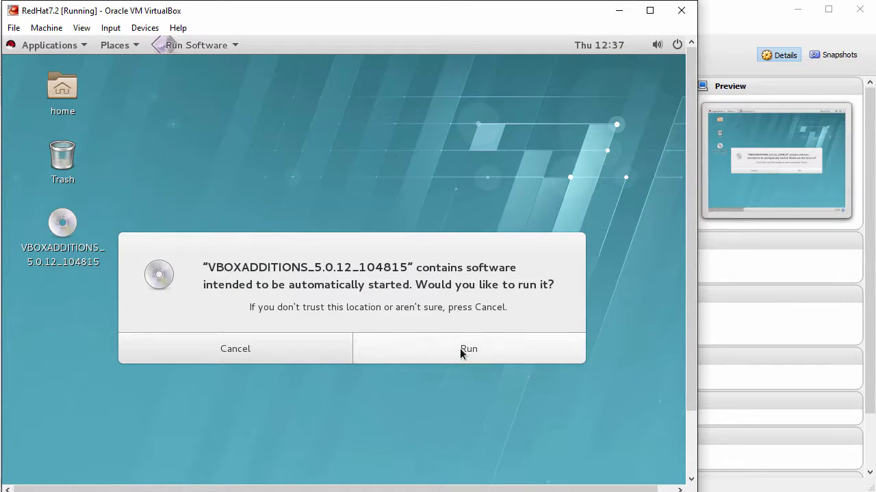
left_click(479, 350)
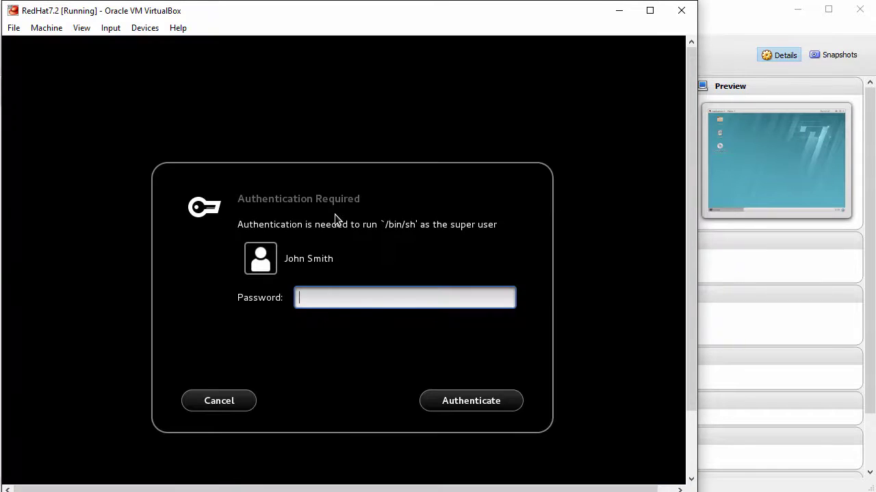
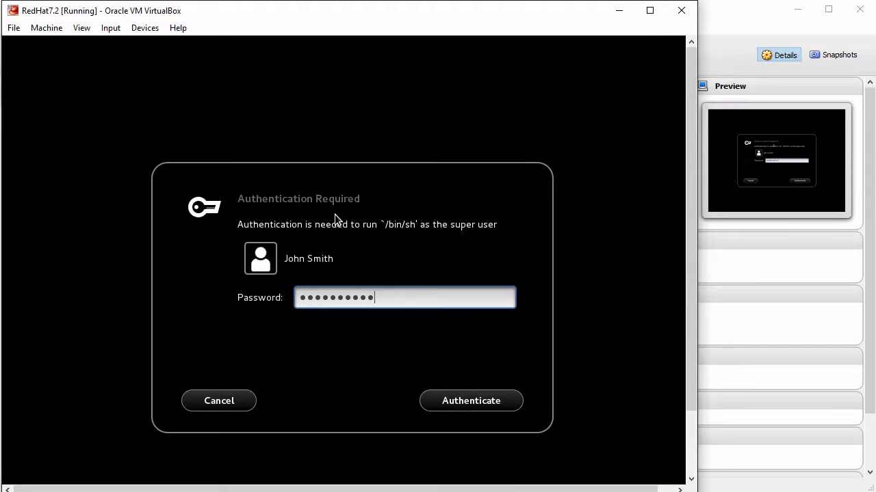
- Authenticate as super user, let the Guest Additions installer finish, and close its terminal
left_click(473, 407)
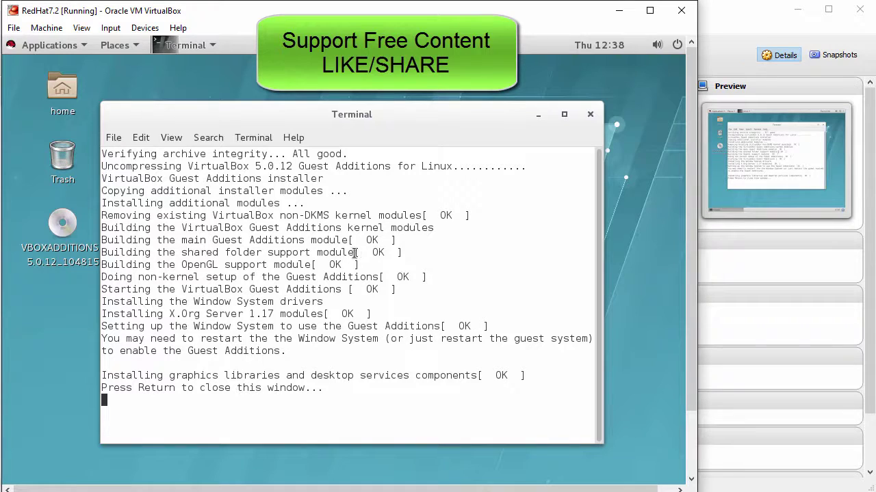
left_click_drag(103, 375, 322, 387)
left_click(335, 366)
key("Return")
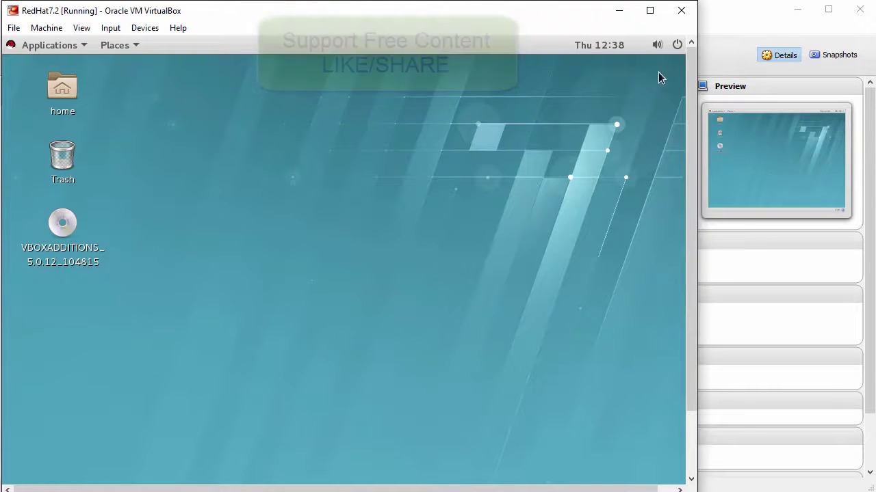
- Restart the RedHat guest from the GNOME power menu
left_click(677, 46)
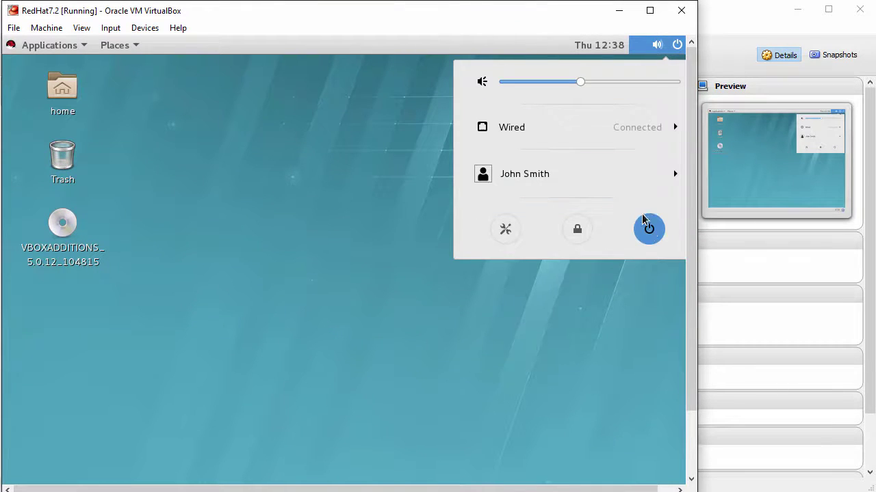
left_click(649, 229)
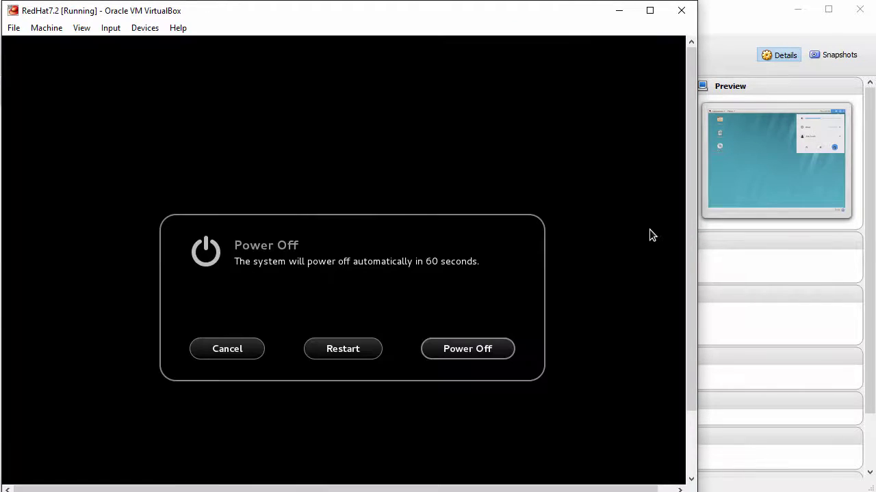
left_click(349, 350)
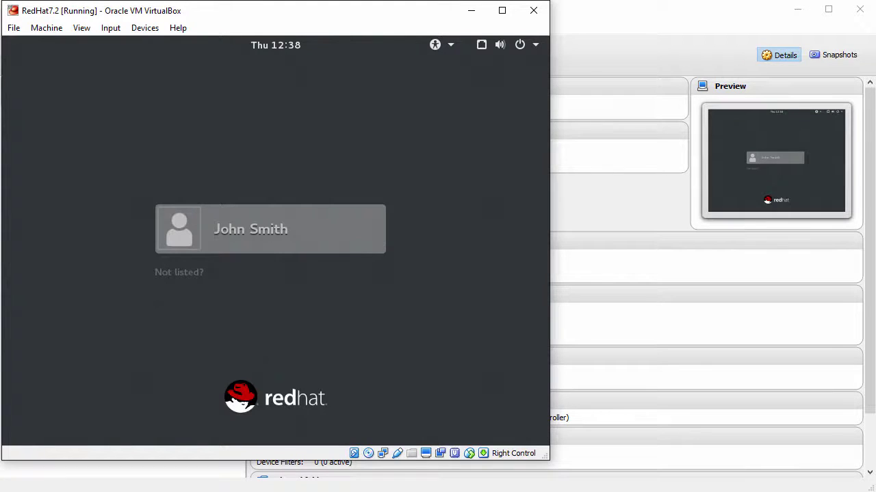
- Log back into the guest with the user account's password
key("Return")
type("•••")
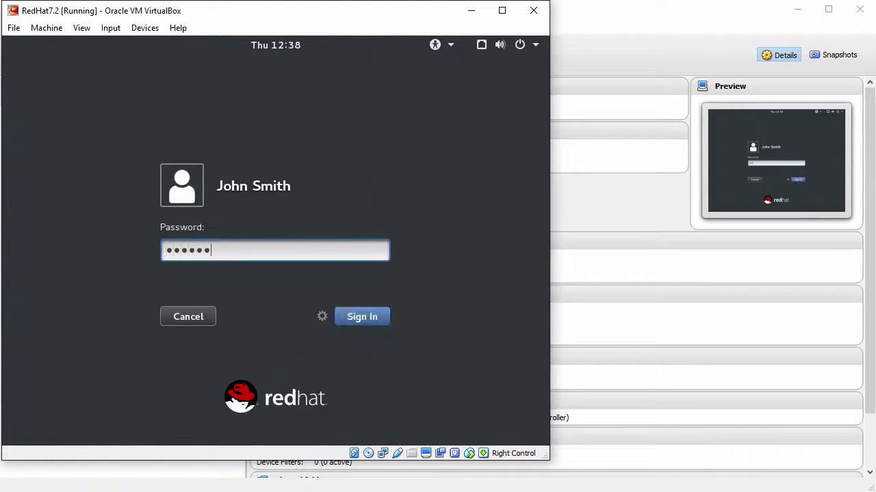
type("•••••••")
key("Return")
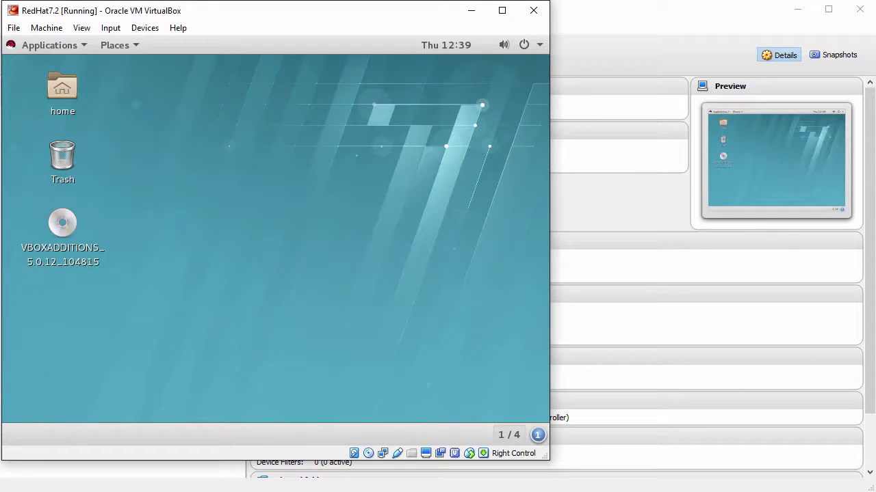
- Enlarge the VM window to fill the screen so the guest display resizes
left_click(81, 28)
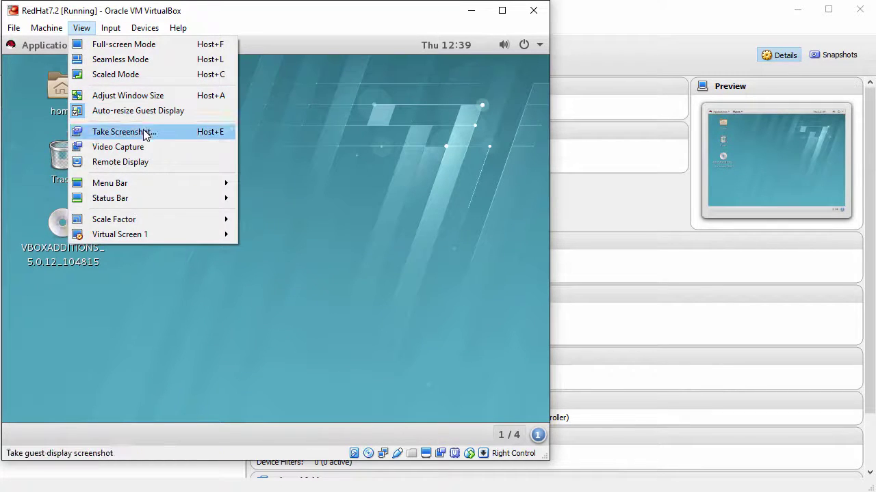
left_click(309, 208)
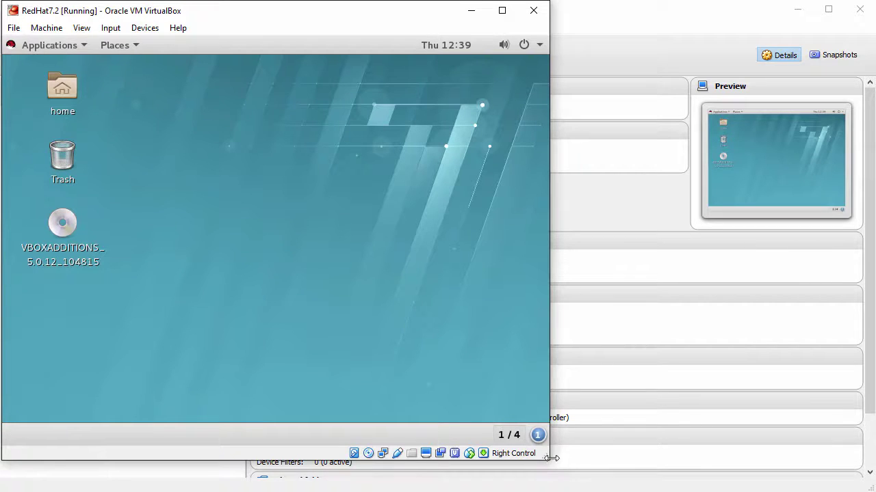
left_click_drag(545, 457, 869, 490)
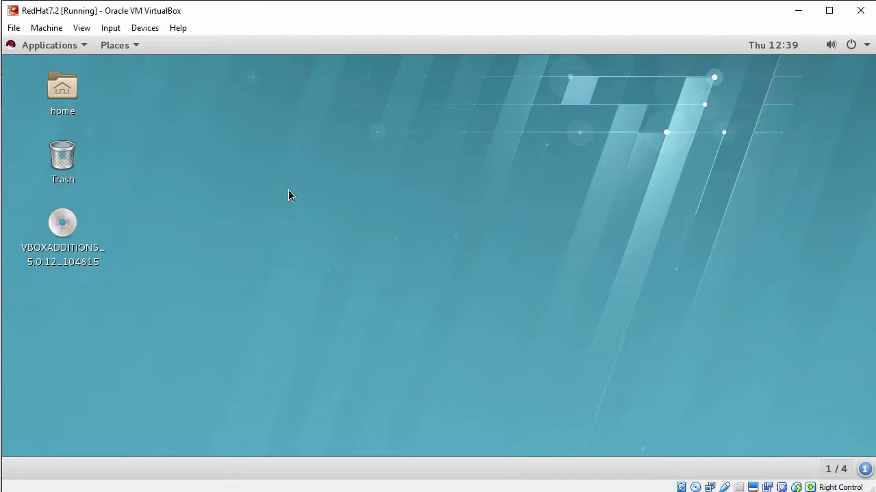
- Eject the VBOXADDITIONS disc using its desktop context menu
left_click(52, 46)
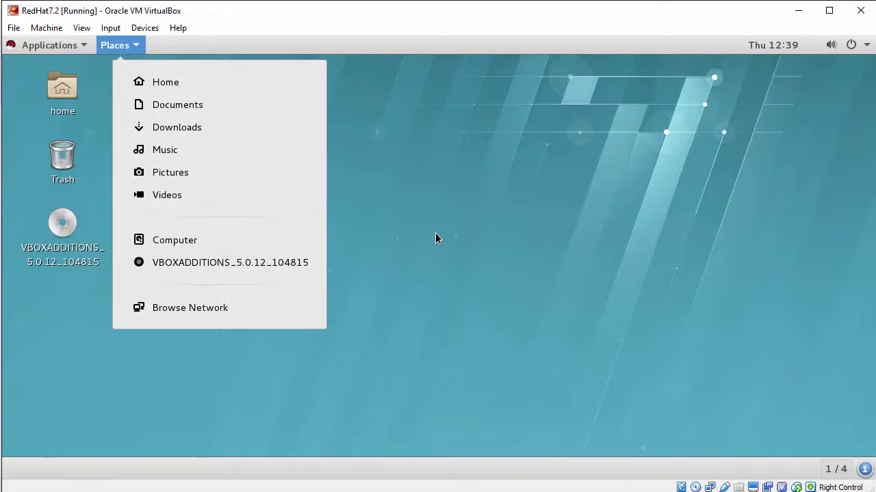
left_click(436, 239)
right_click(58, 239)
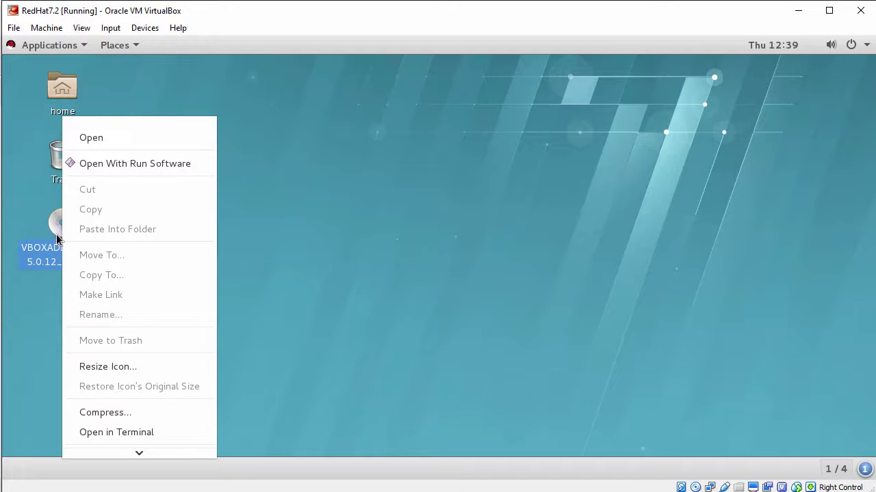
mouse_move(141, 451)
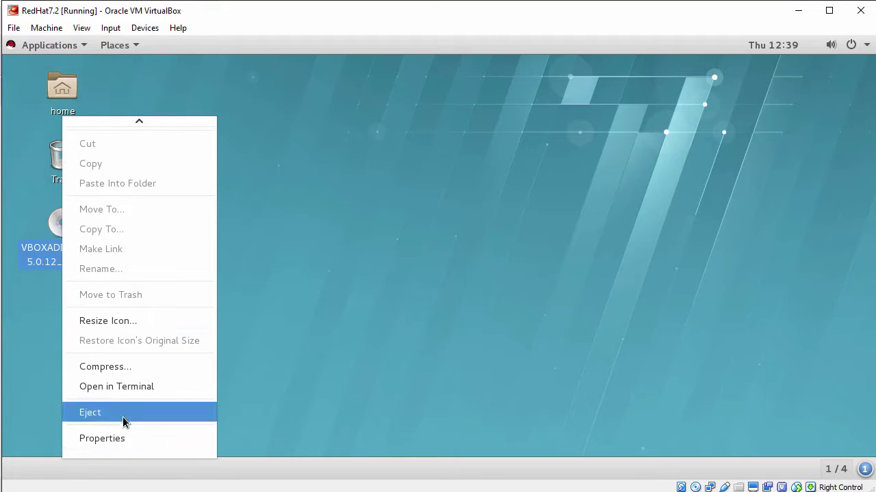
left_click(122, 415)
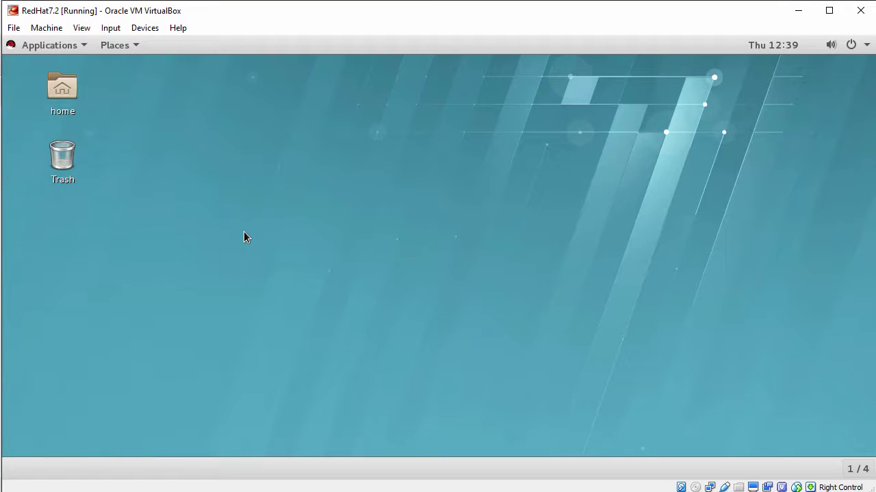
- Drop Drag-Drop-File.txt from the host into the guest Home folder, then close the folder
double_click(64, 92)
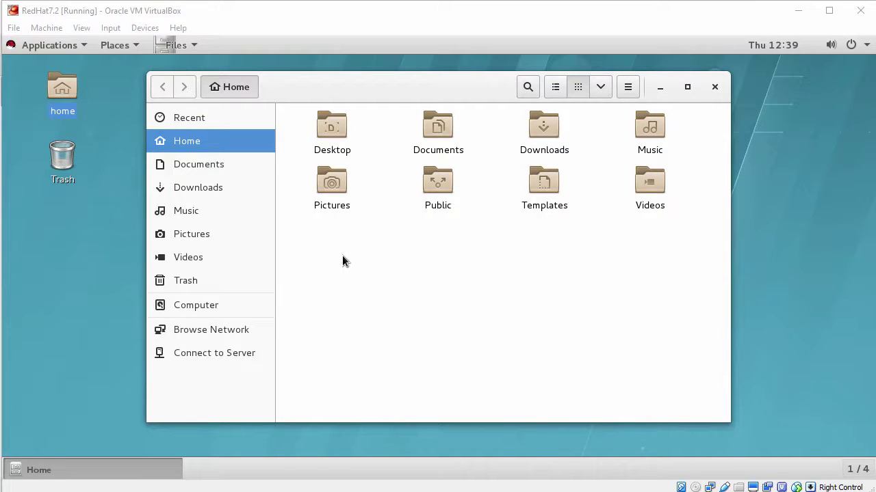
left_click_drag(347, 255, 349, 257)
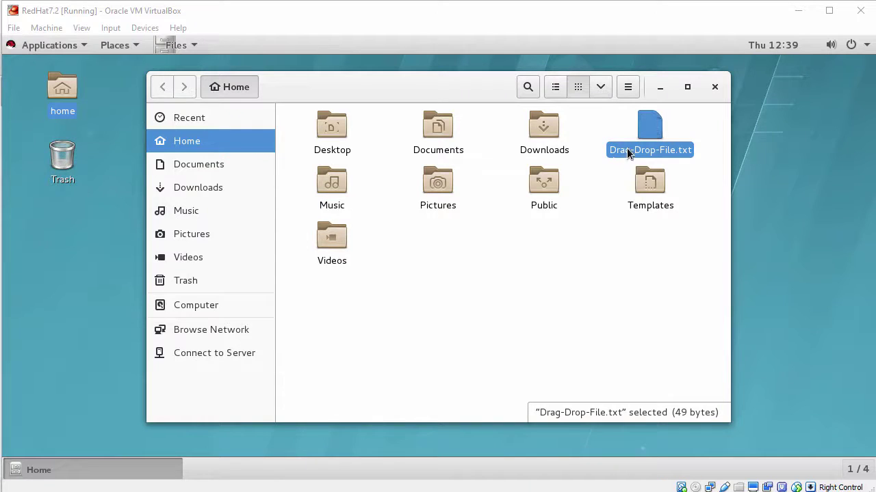
left_click(715, 87)
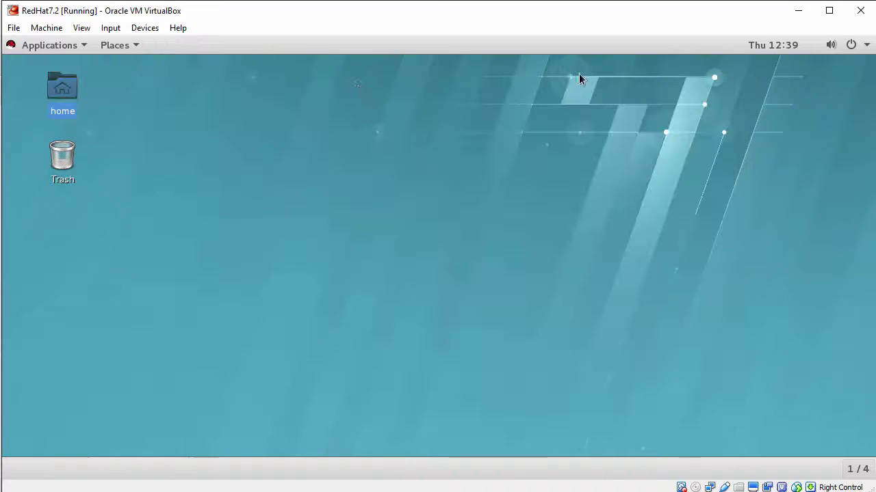
- Launch Firefox and paste the host clipboard text into its address bar
left_click(63, 48)
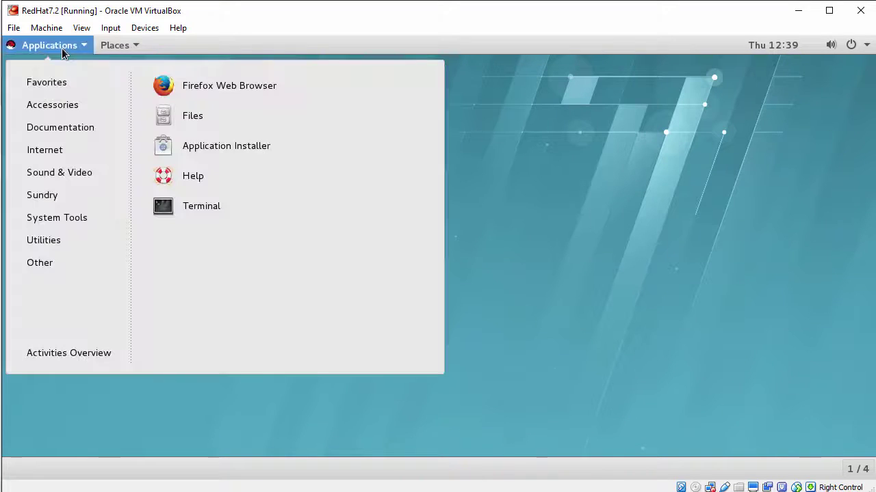
left_click(233, 87)
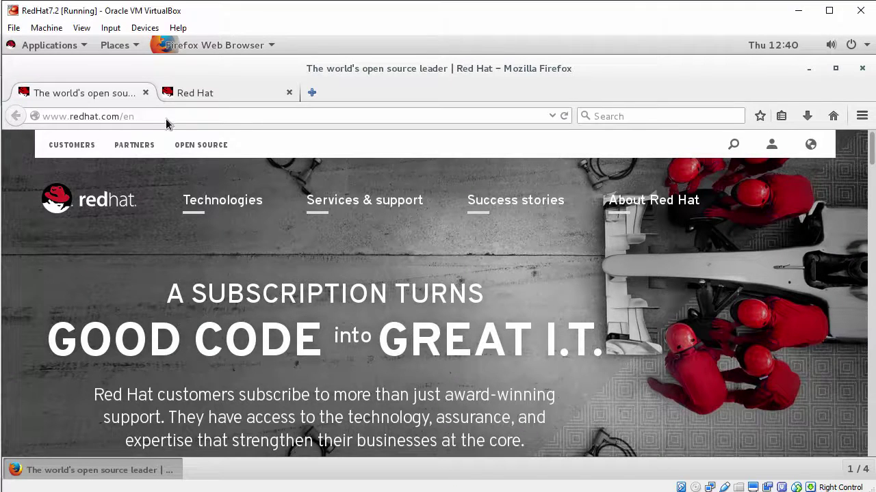
left_click(67, 117)
right_click(67, 117)
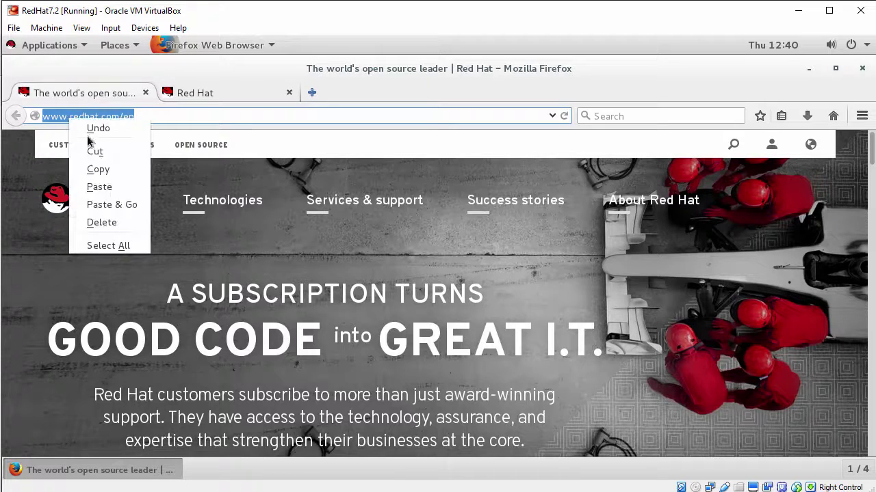
left_click(106, 186)
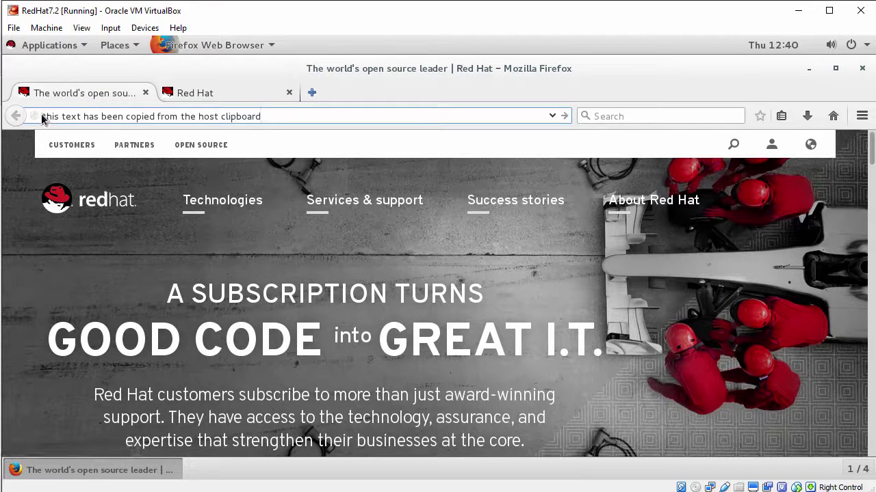
- Select the pasted address text, then close Firefox and both open tabs
left_click_drag(39, 118, 307, 123)
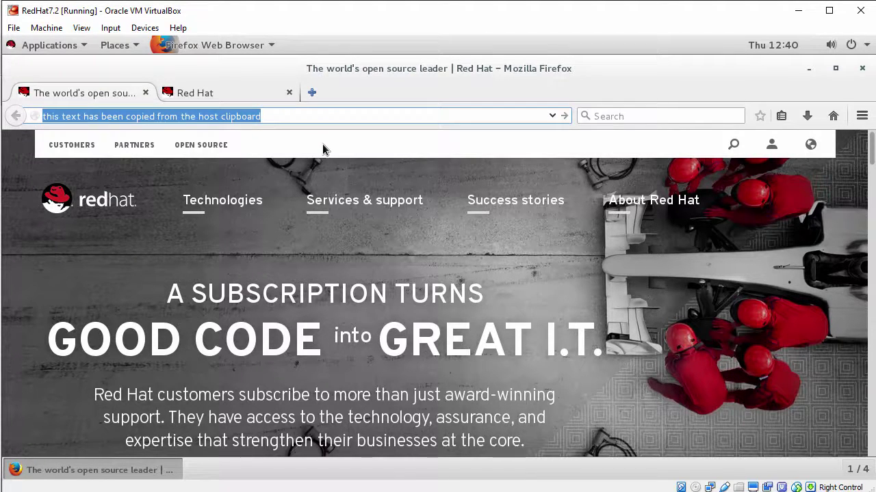
left_click(863, 69)
left_click(567, 292)
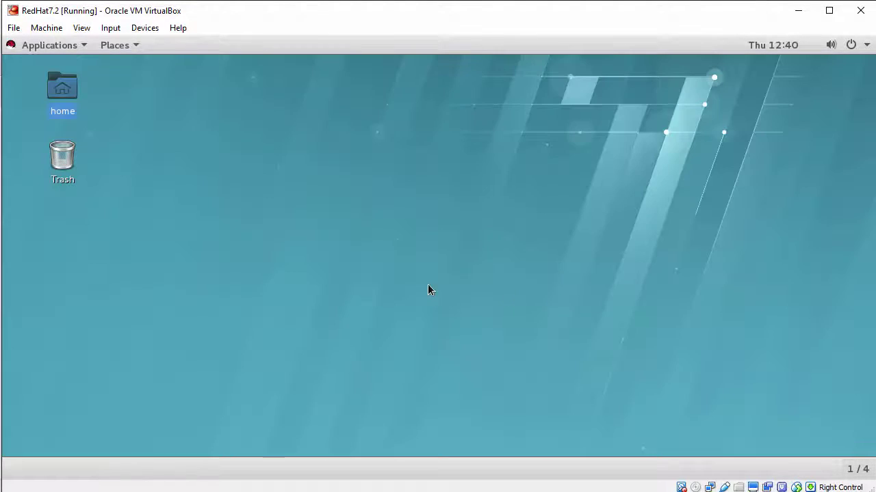